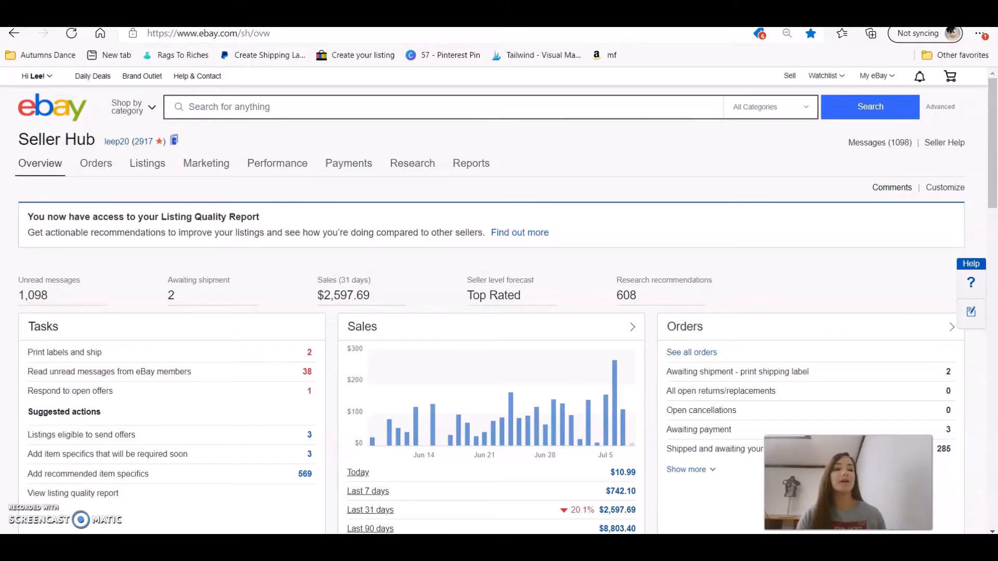
Filter active listings to the 3 Send offers–eligible listings, totalling $94.52, and view the results table.
{"action": "left_click", "coordinate": [88, 435]}
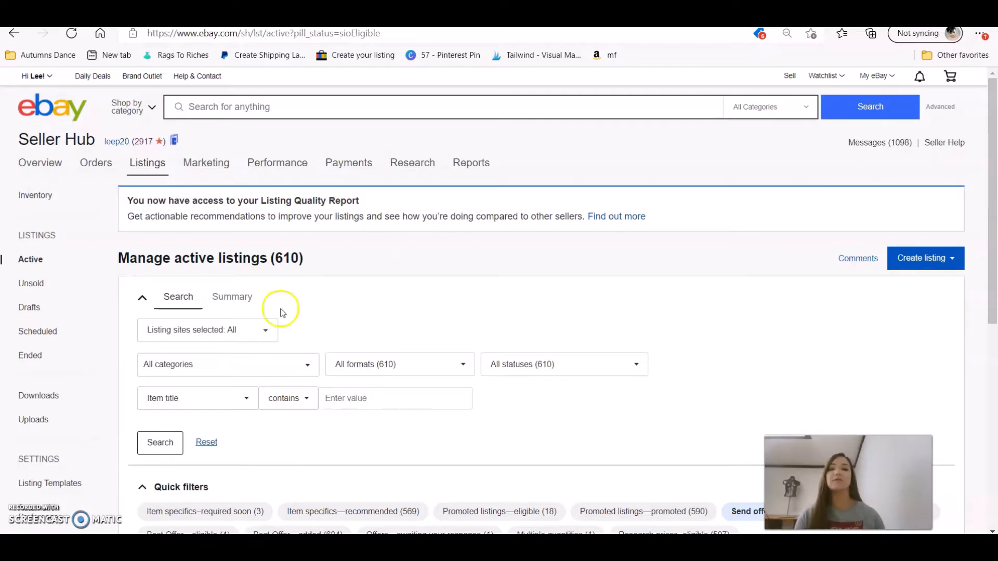
{"action": "left_click_drag", "start_coordinate": [994, 154], "coordinate": [994, 344]}
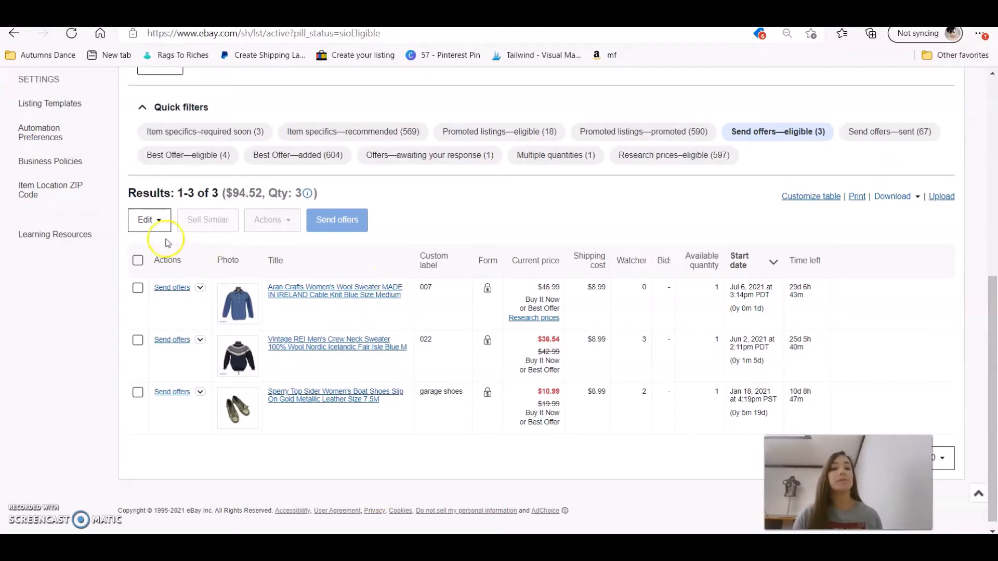
{"action": "left_click", "coordinate": [137, 261]}
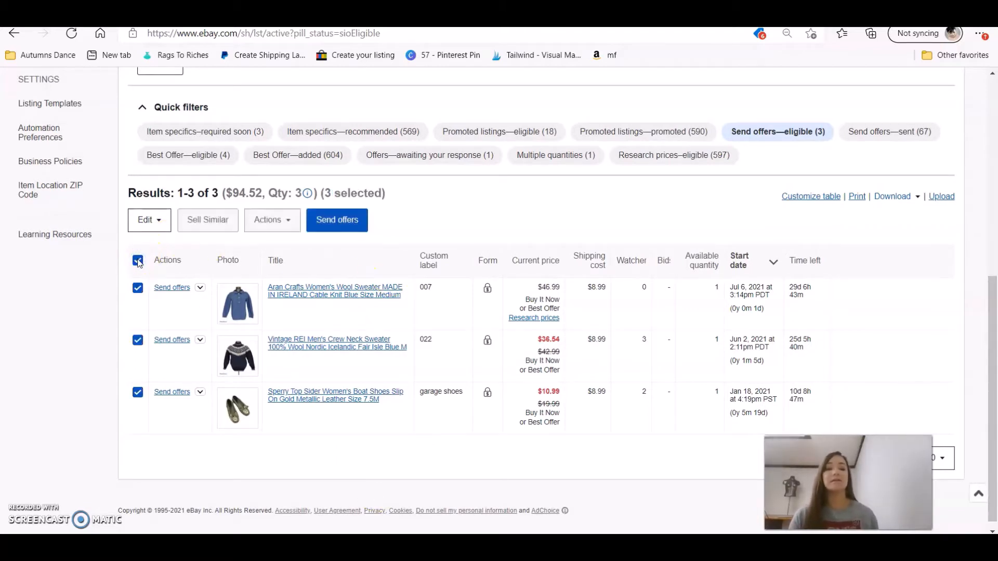
{"action": "left_click", "coordinate": [137, 261]}
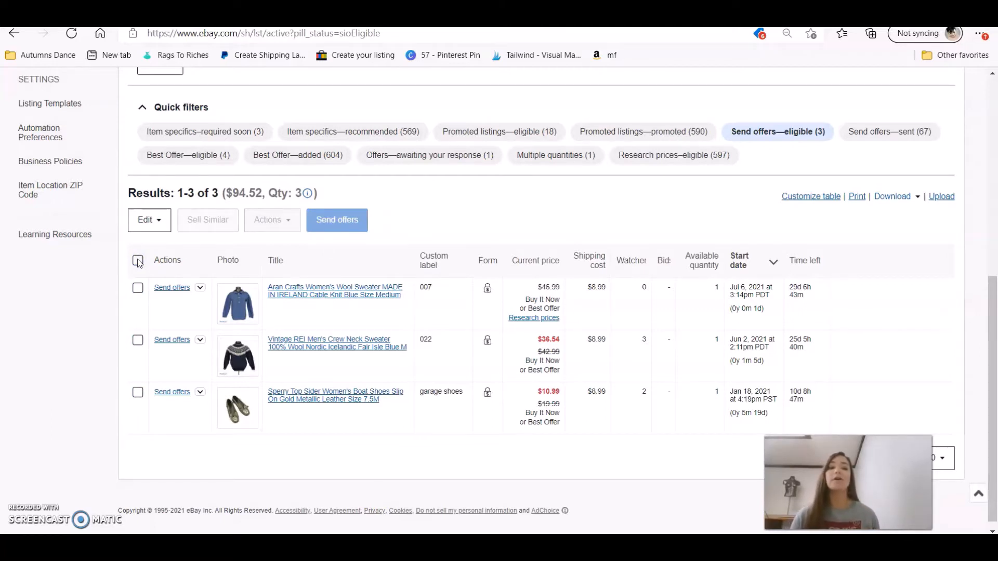
{"action": "left_click", "coordinate": [176, 289]}
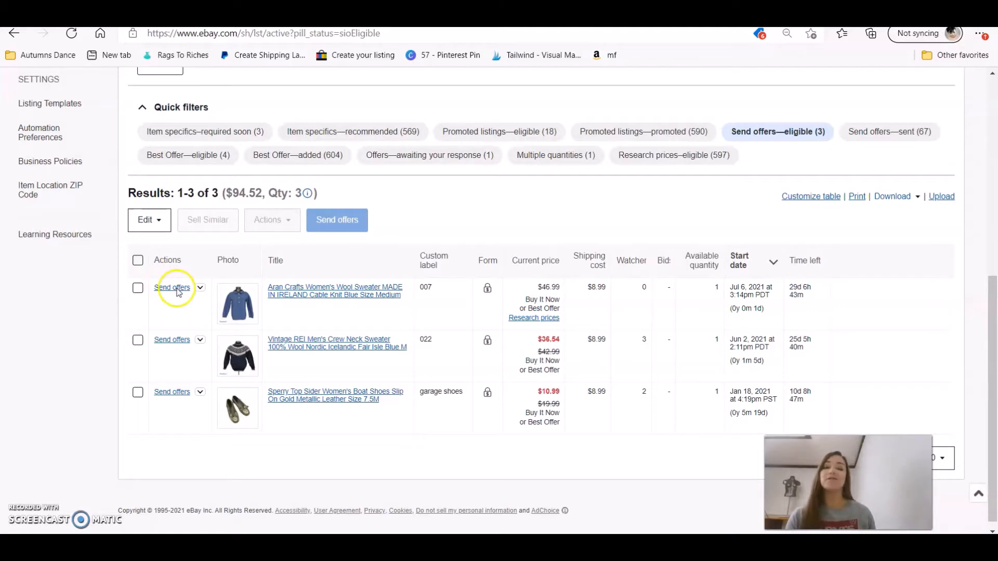
{"action": "left_click", "coordinate": [138, 260]}
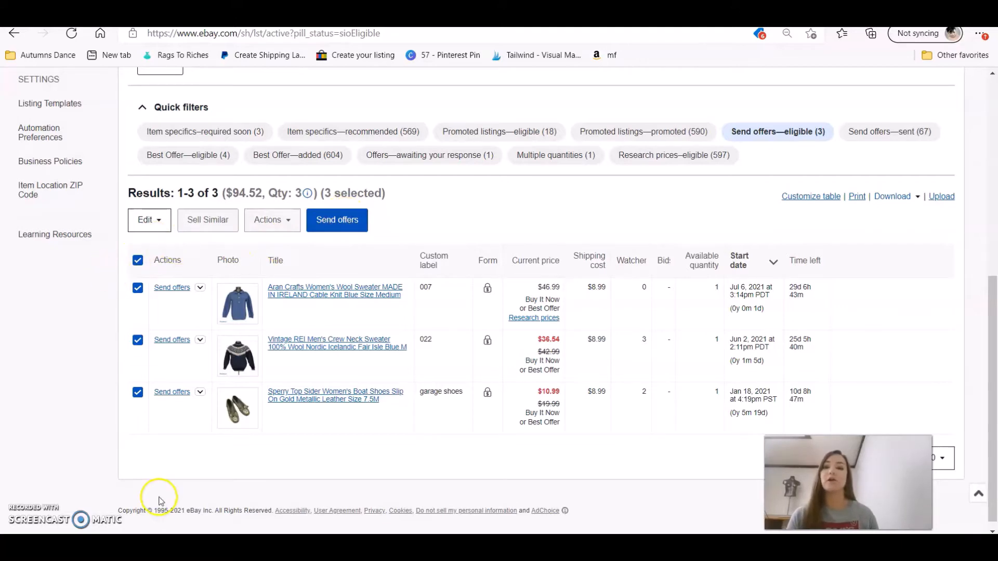
{"action": "left_click", "coordinate": [346, 219]}
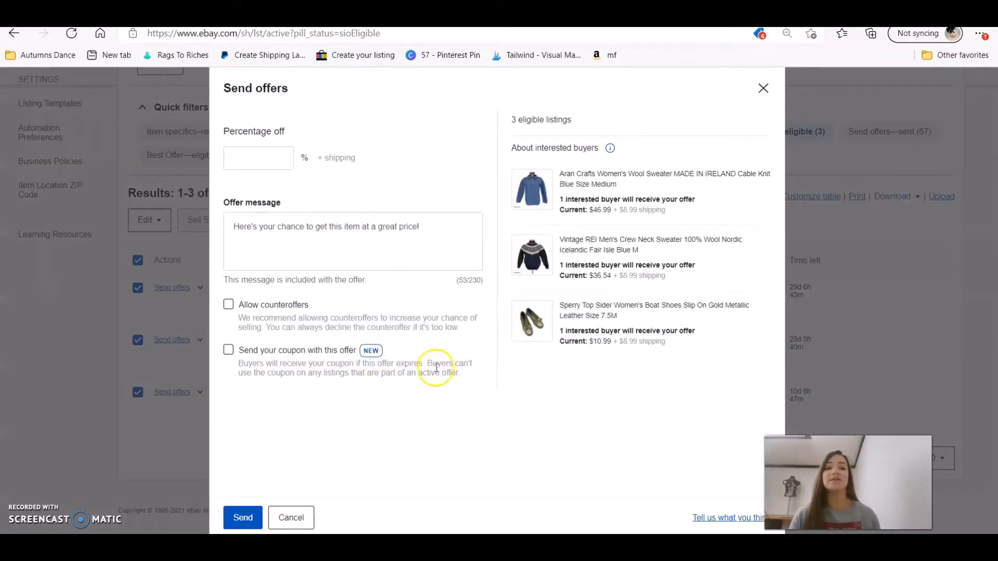
{"action": "left_click_drag", "start_coordinate": [465, 376], "coordinate": [242, 350]}
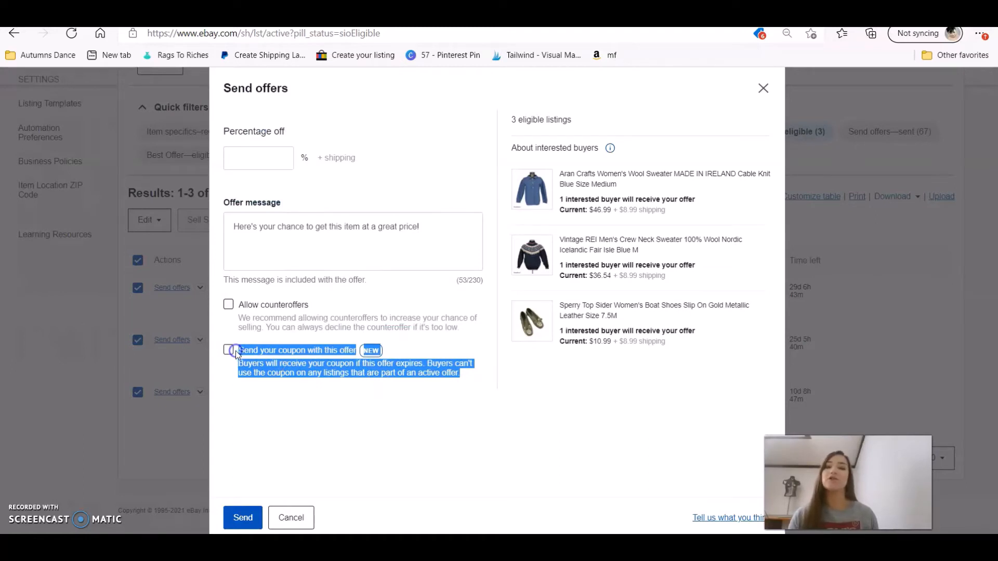
{"action": "left_click", "coordinate": [763, 89]}
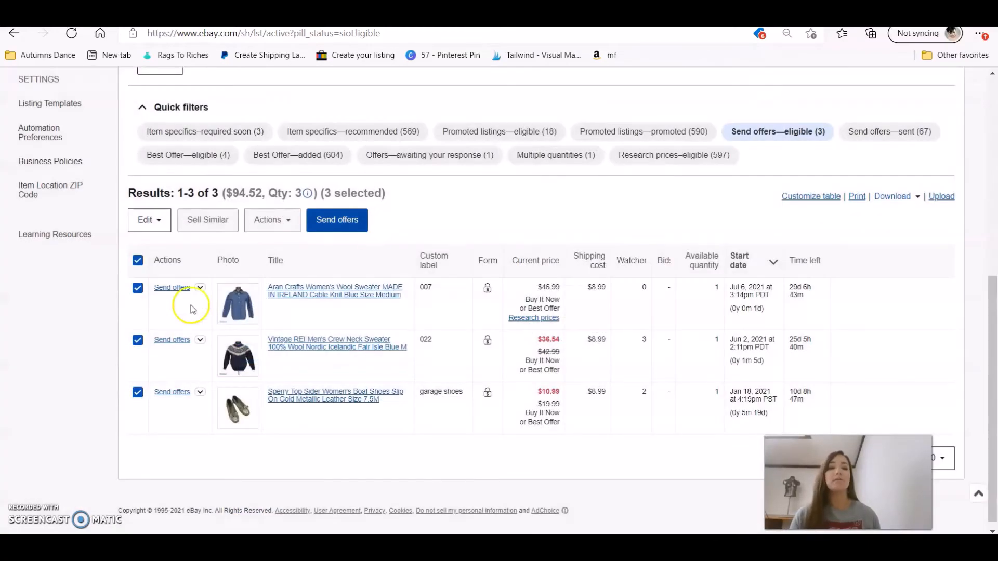
{"action": "left_click", "coordinate": [138, 261]}
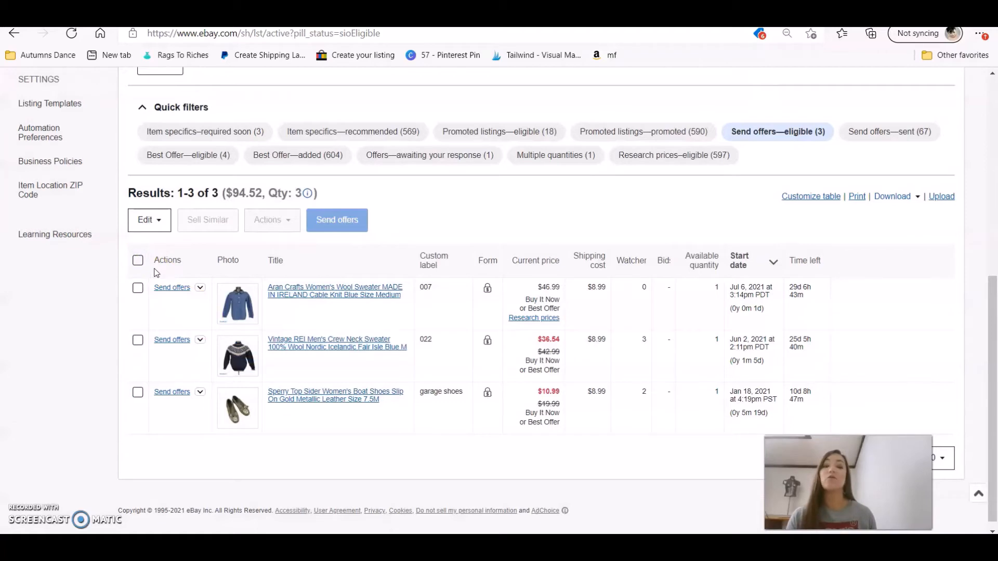
Start an offer for the Aran Crafts wool sweater alone at $42.99.
{"action": "left_click", "coordinate": [175, 292]}
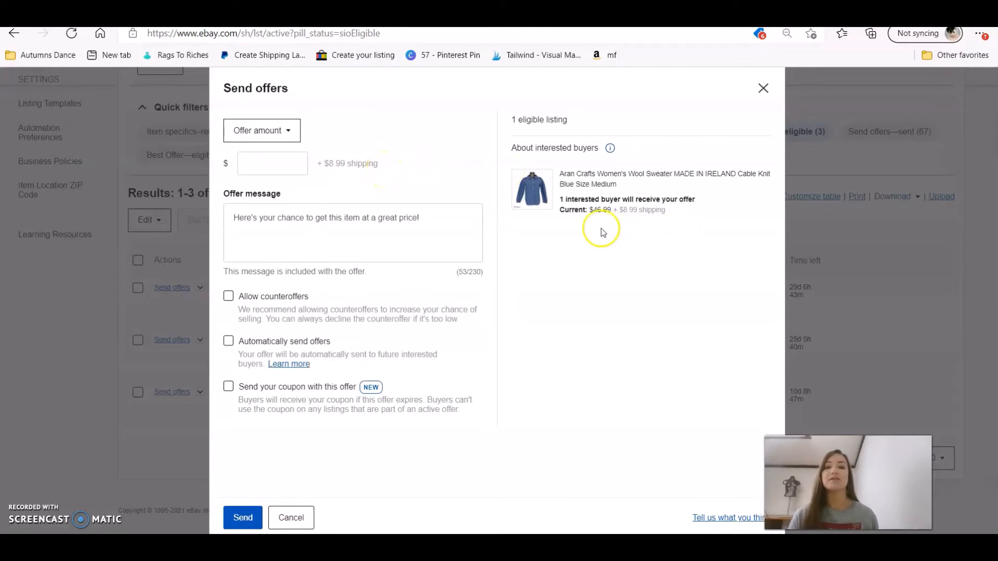
{"action": "left_click", "coordinate": [281, 161]}
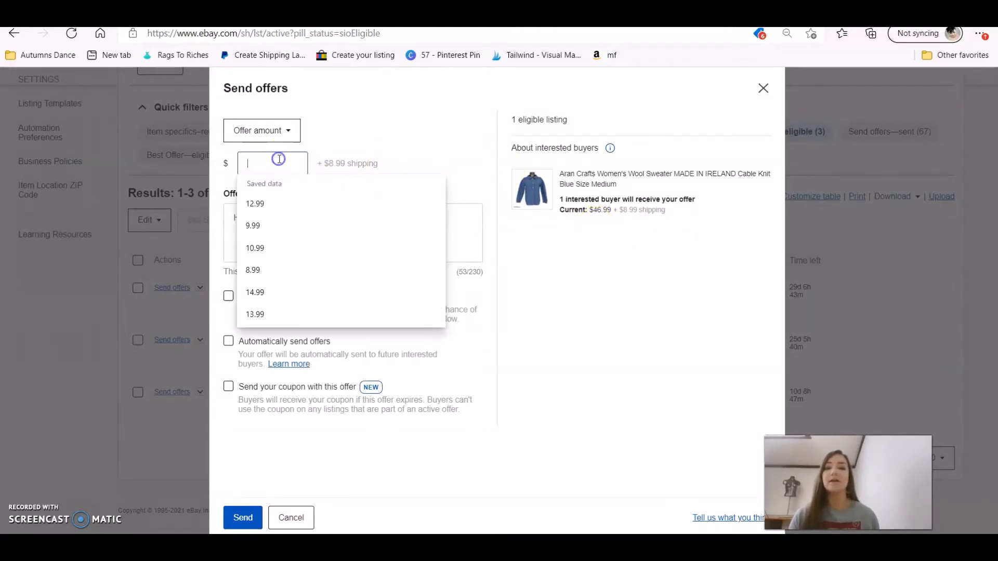
{"action": "type", "text": "42.99"}
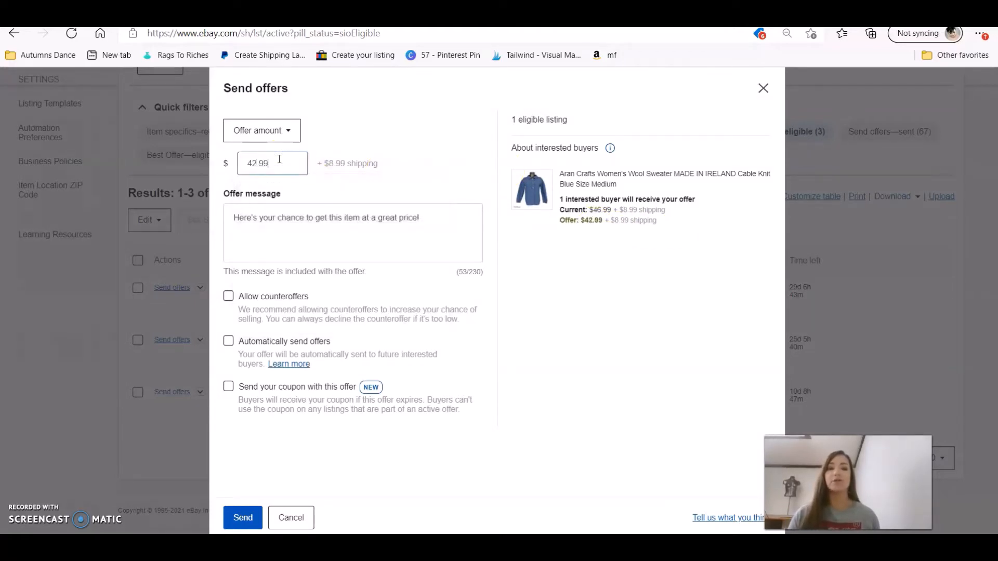
Replace the offer message with the saved charity thank-you text and enable sending a coupon.
{"action": "left_click", "coordinate": [335, 235]}
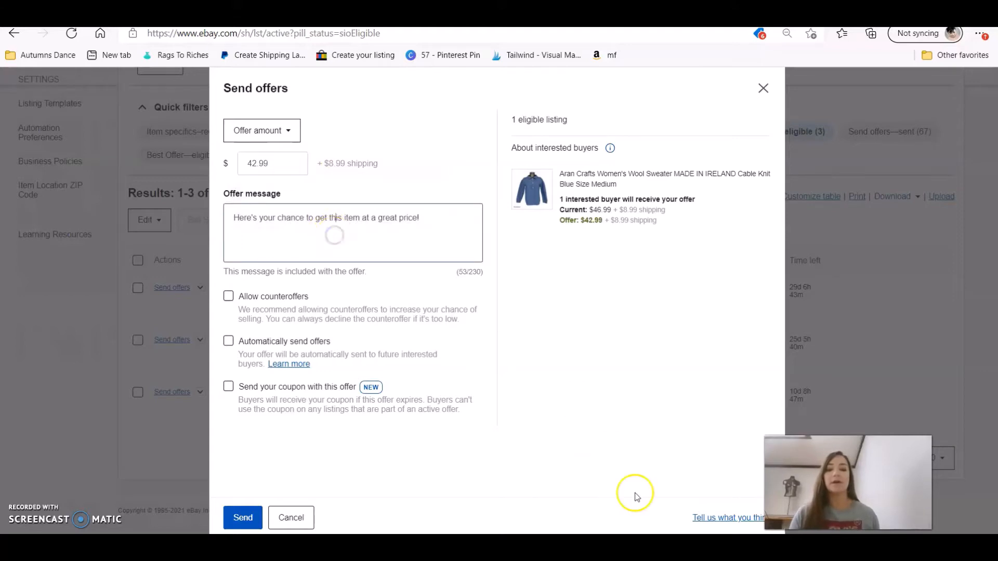
{"action": "mouse_move", "coordinate": [572, 541]}
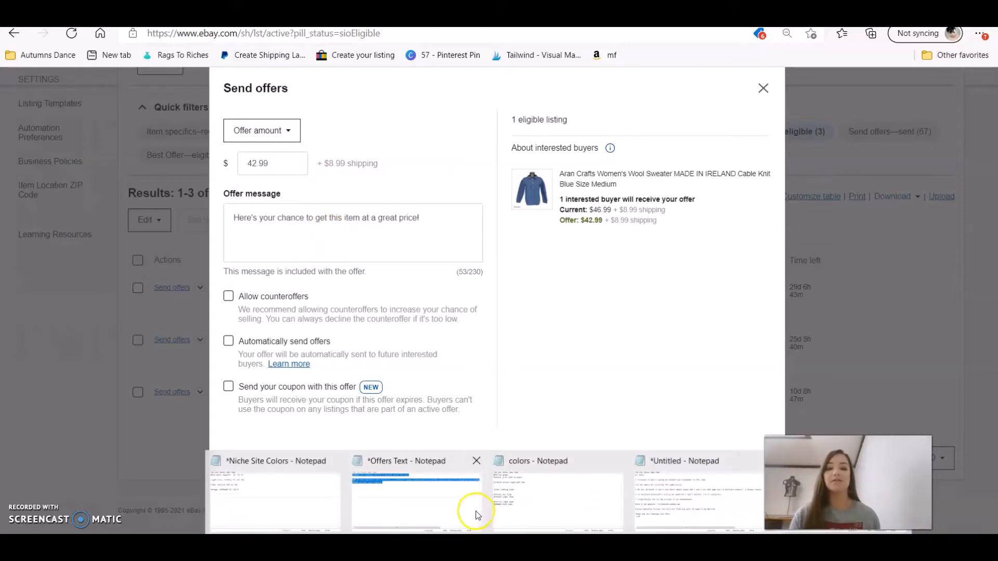
{"action": "left_click", "coordinate": [463, 502]}
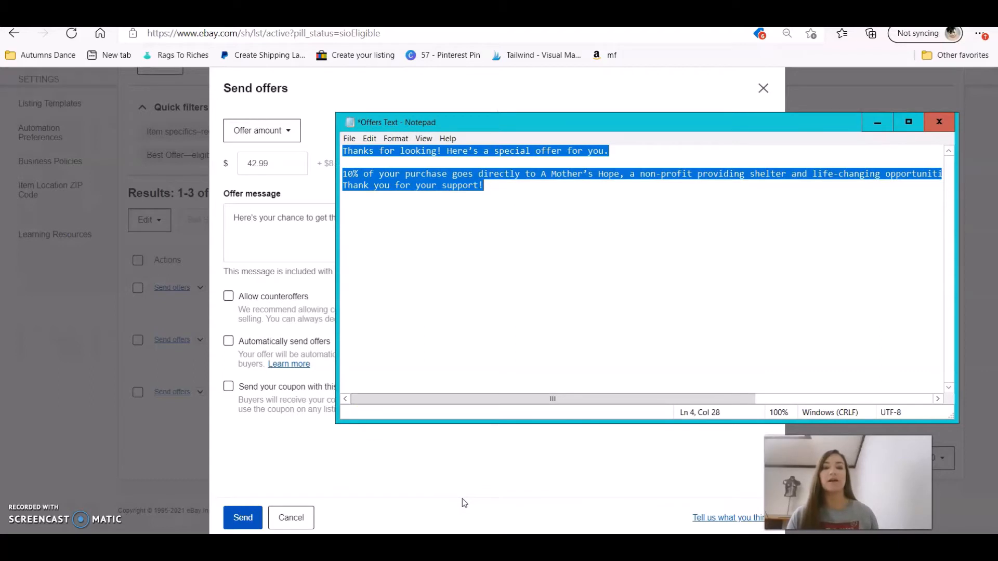
{"action": "left_click", "coordinate": [270, 247]}
{"action": "type", "text": "Thanks for looking! Here's a special offer for you.  10% of your purchase goes directly to A Mother's Hope, a non-profit providing shelter and life-changing opportunities to pre"}
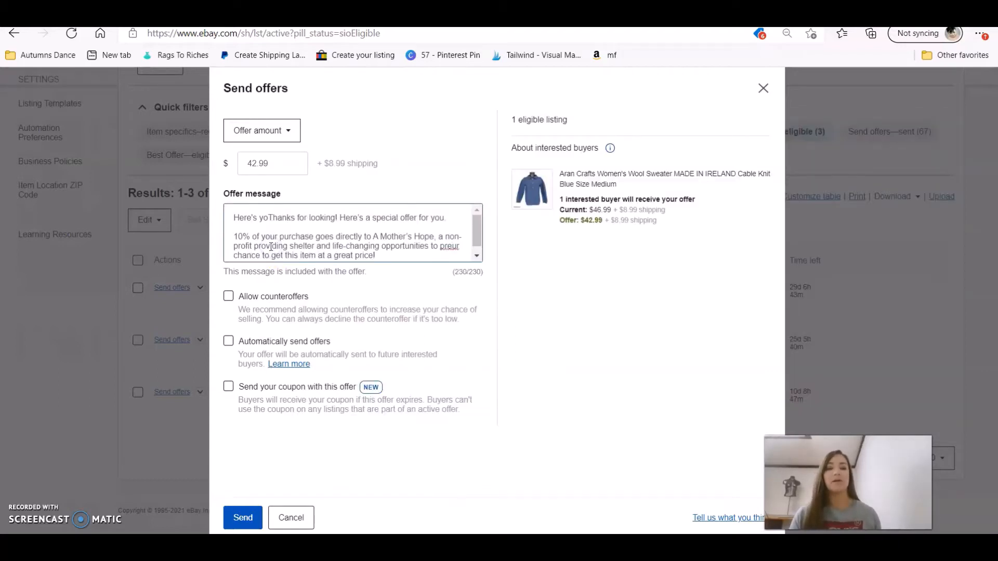
{"action": "key", "text": "ctrl+a"}
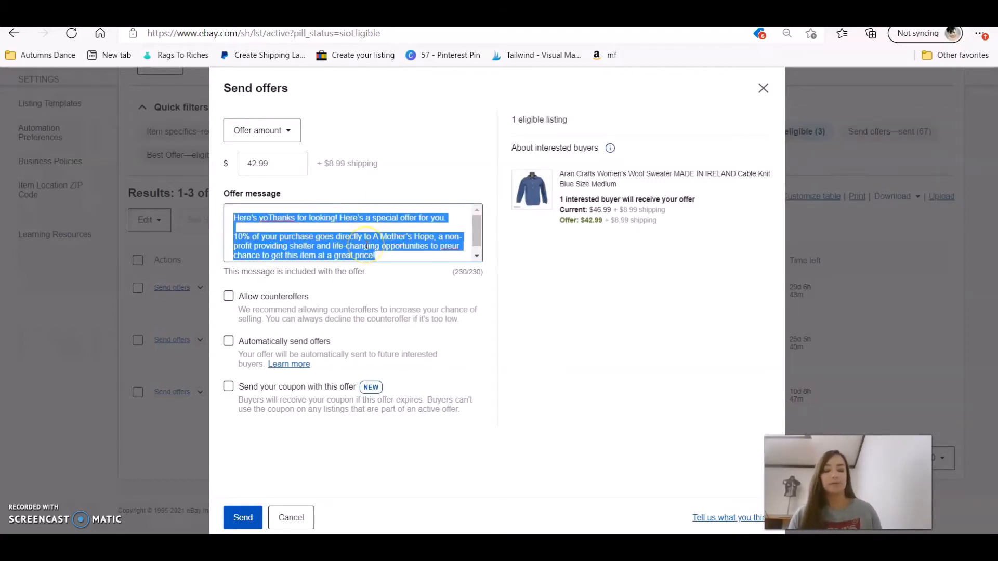
{"action": "type", "text": "Thanks for looking! Here's a special offer for you.  10% of your purchase goes directly to A Mother's Hope, a non-profit providing shelter and life-changing opportunities to pregnant women who find themselves homeless. Thank you f"}
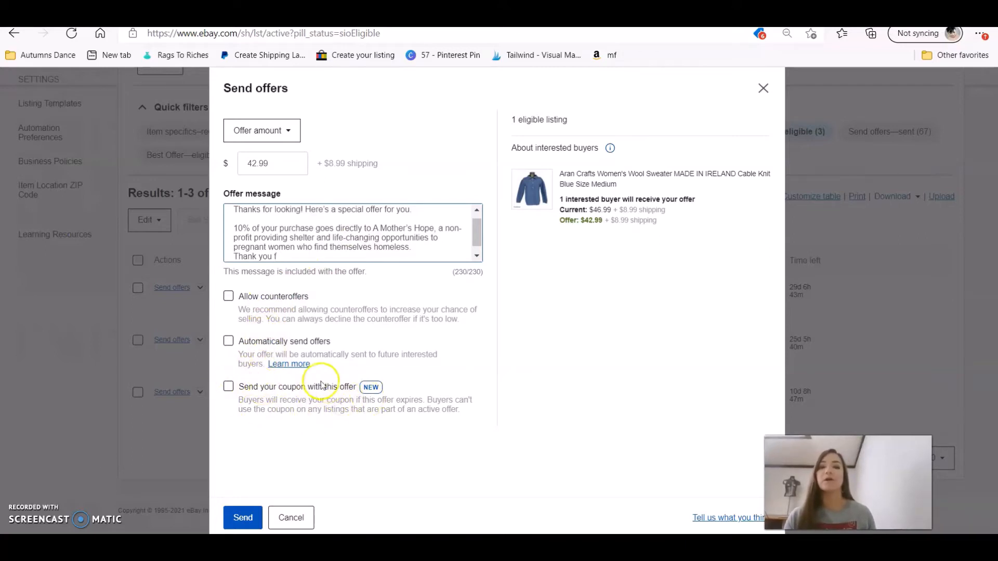
{"action": "left_click", "coordinate": [228, 387]}
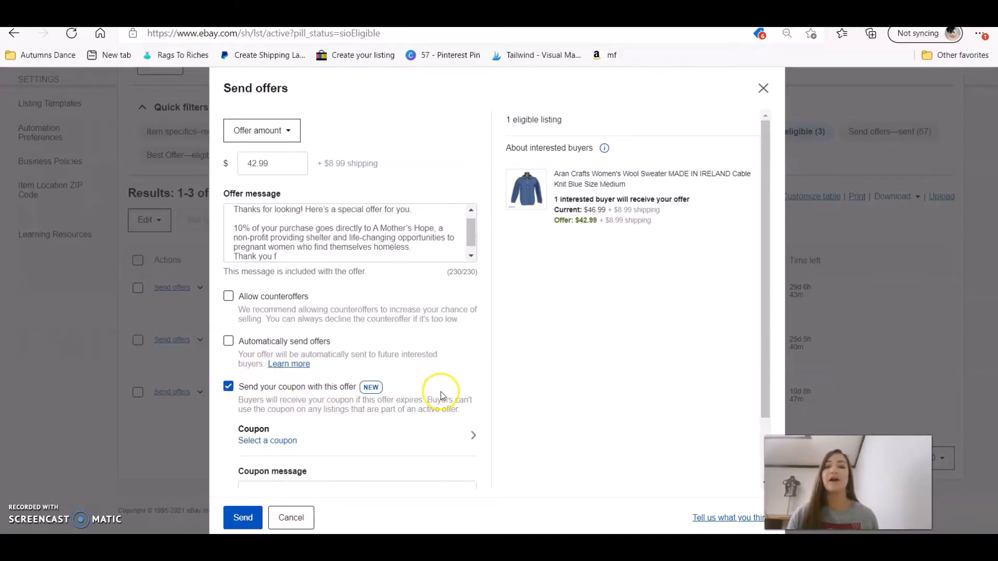
From the Coupon panel, start a new private Extra 20% off coupon.
{"action": "left_click", "coordinate": [474, 437]}
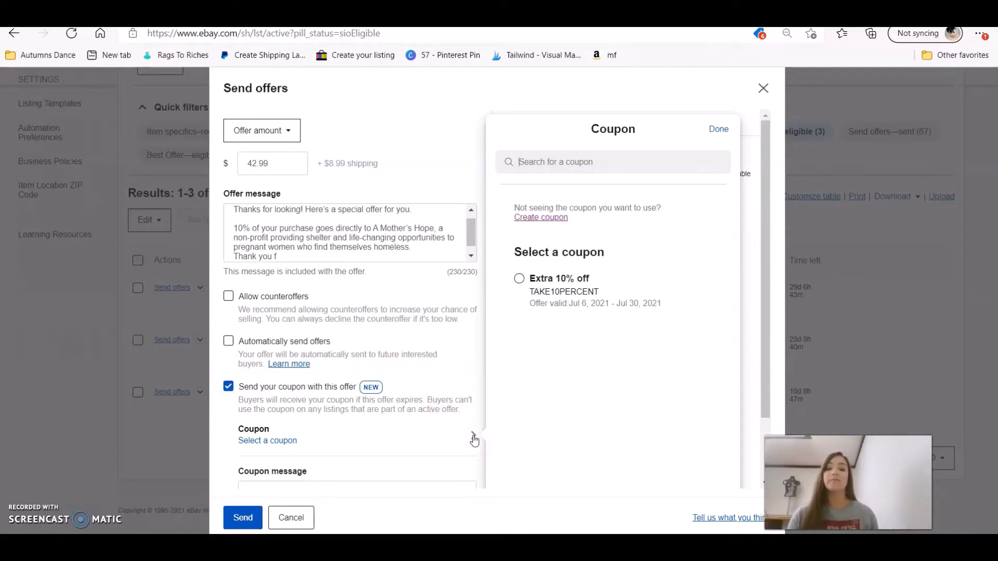
{"action": "left_click", "coordinate": [542, 219]}
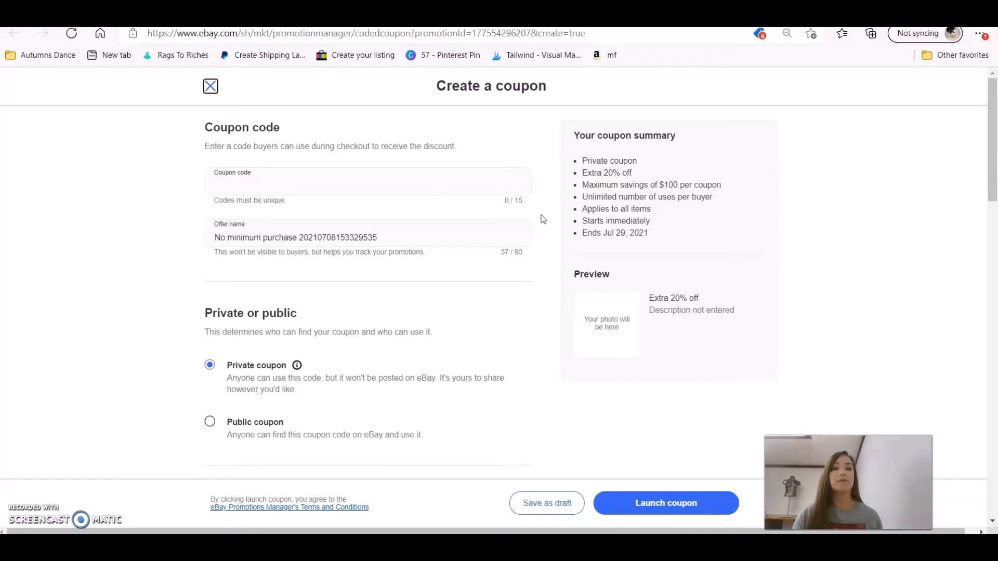
Give the private Extra 20% off coupon the code 20PERCENTOFF and move on to its offer name.
{"action": "left_click", "coordinate": [469, 183]}
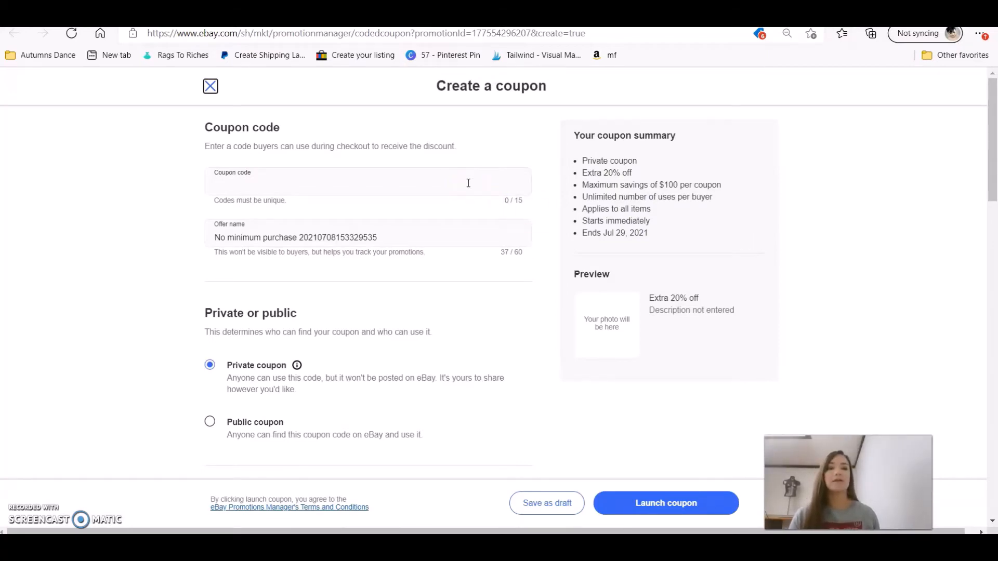
{"action": "left_click", "coordinate": [468, 183]}
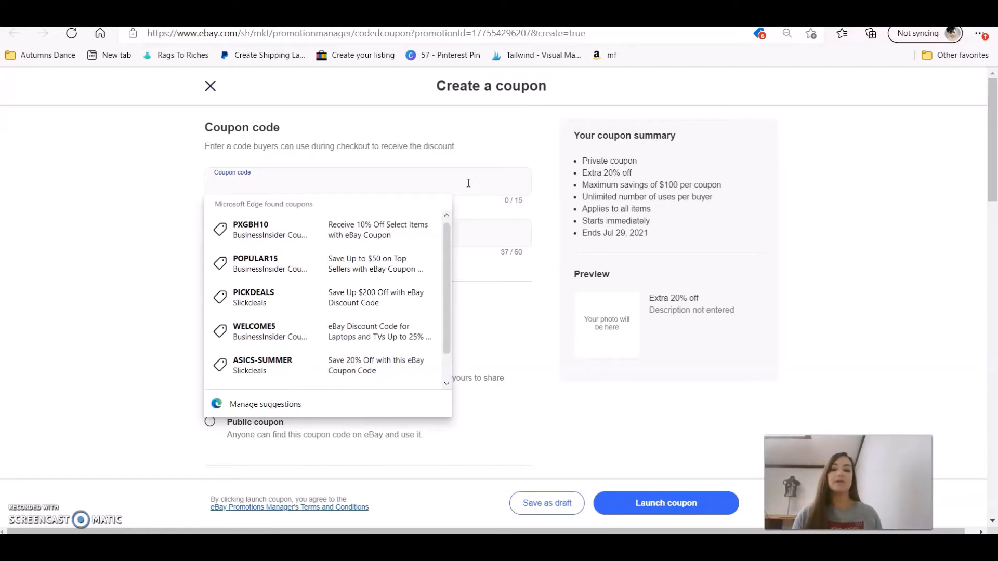
{"action": "type", "text": "2"}
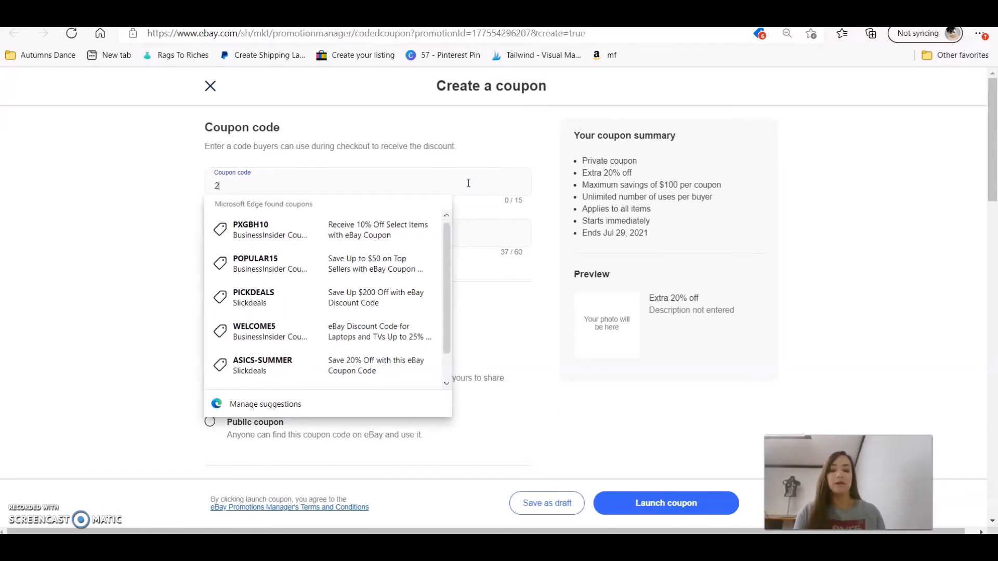
{"action": "type", "text": "0PERCEN"}
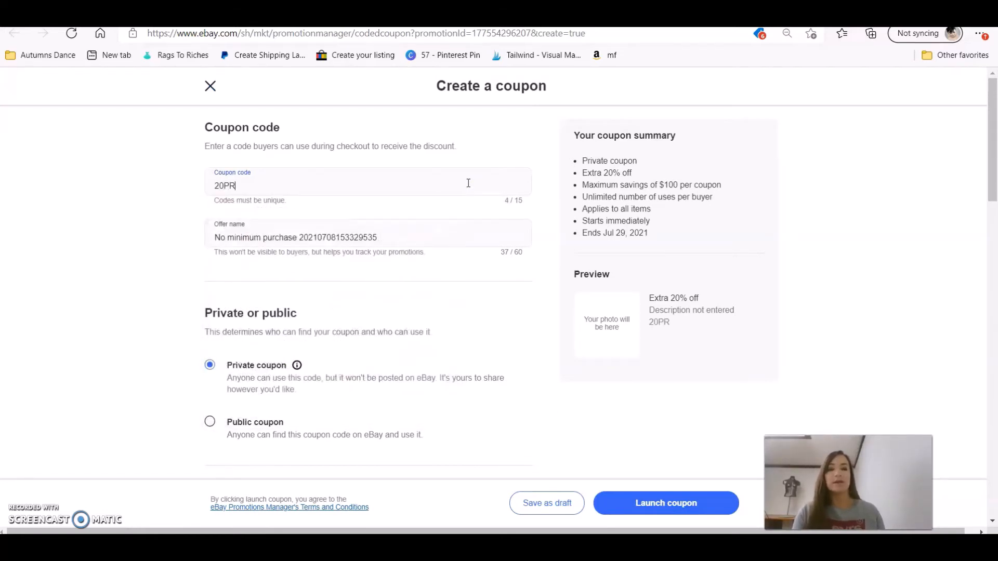
{"action": "type", "text": "TOFF"}
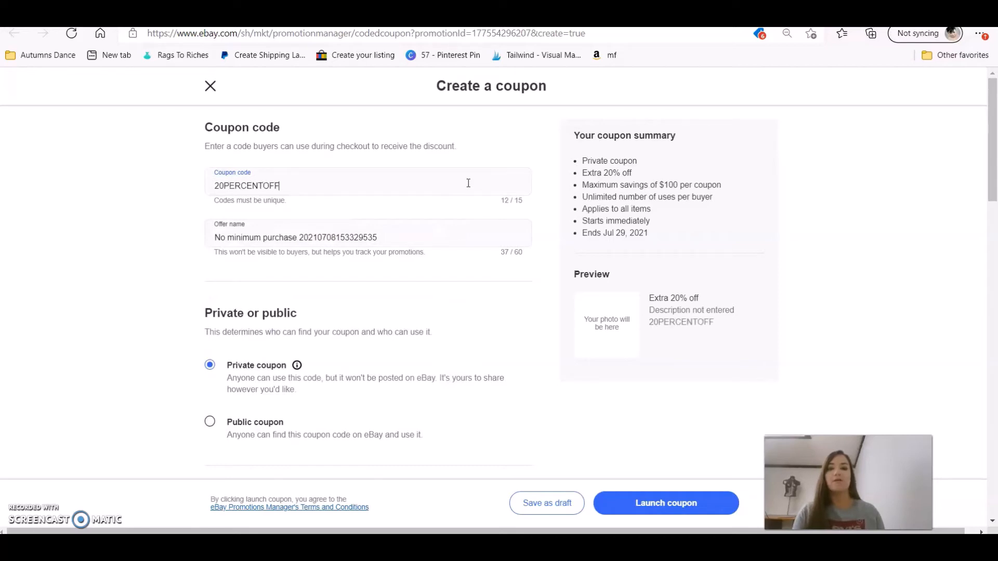
{"action": "left_click", "coordinate": [444, 232]}
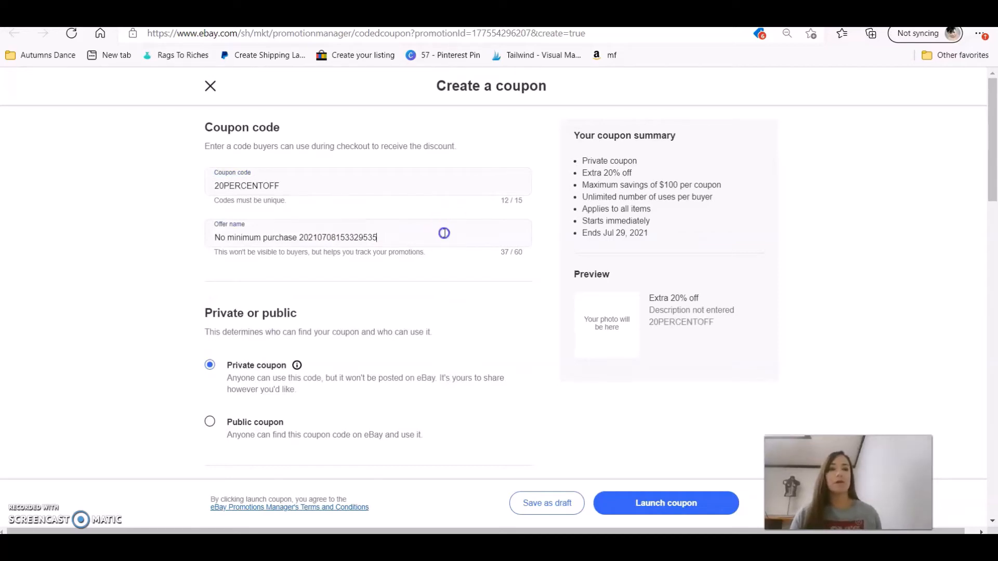
{"action": "left_click_drag", "start_coordinate": [993, 149], "coordinate": [994, 212]}
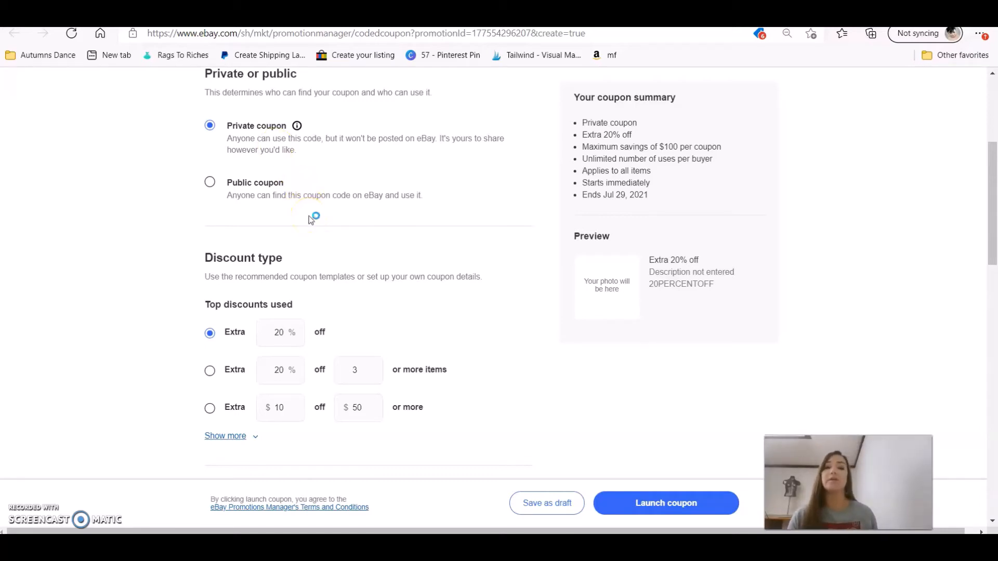
Keep the Extra 20% off discount type, with the additional discount options shown.
{"action": "left_click_drag", "start_coordinate": [993, 161], "coordinate": [993, 210]}
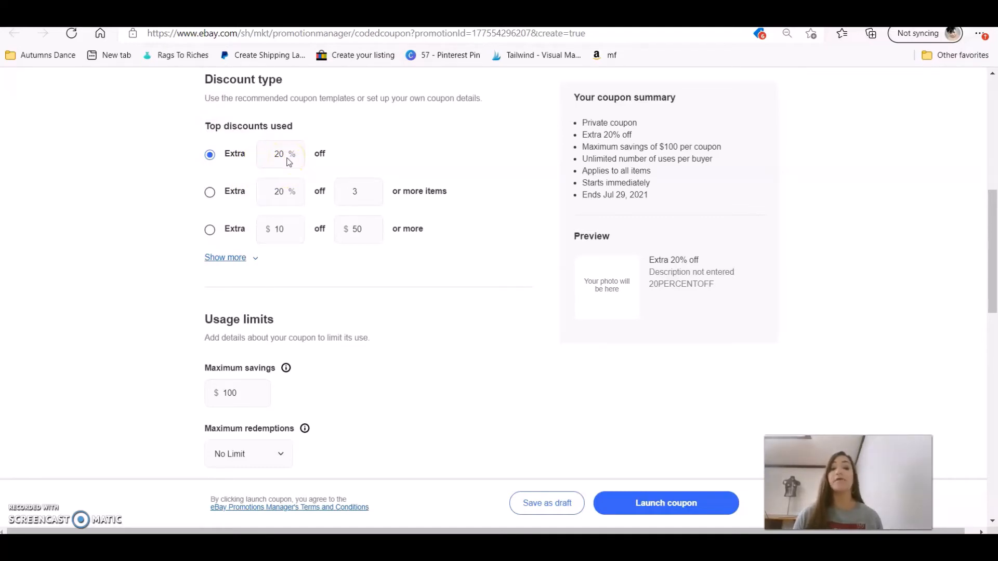
{"action": "left_click", "coordinate": [222, 197]}
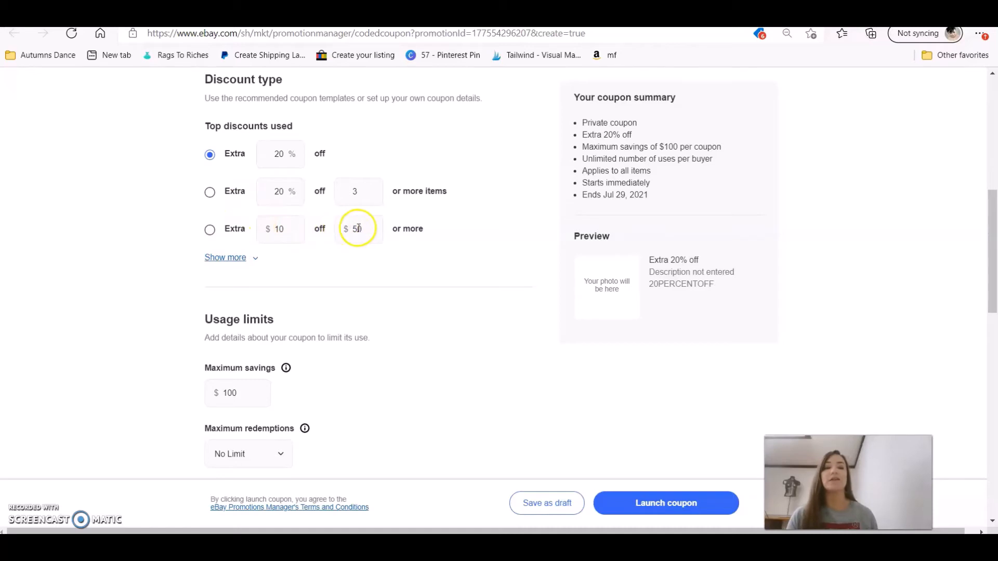
{"action": "left_click", "coordinate": [232, 257]}
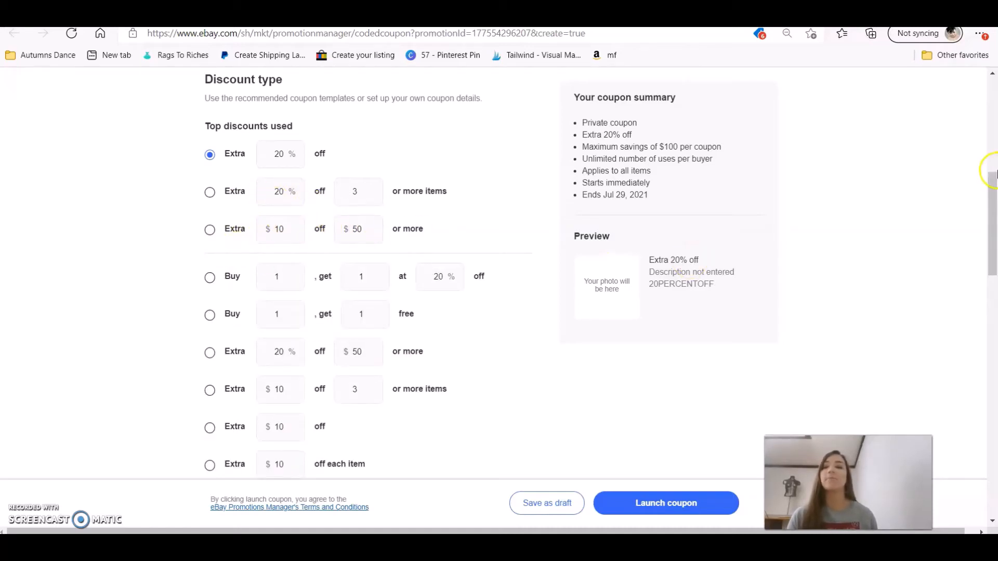
{"action": "scroll", "coordinate": [351, 361], "scroll_direction": "down", "scroll_amount": 4}
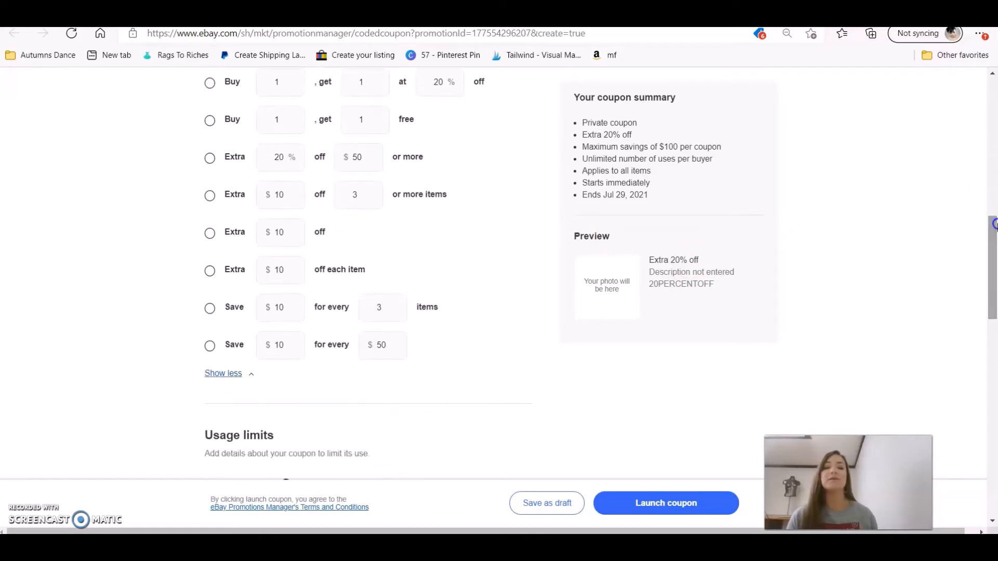
{"action": "scroll", "coordinate": [236, 378], "scroll_direction": "up", "scroll_amount": 3}
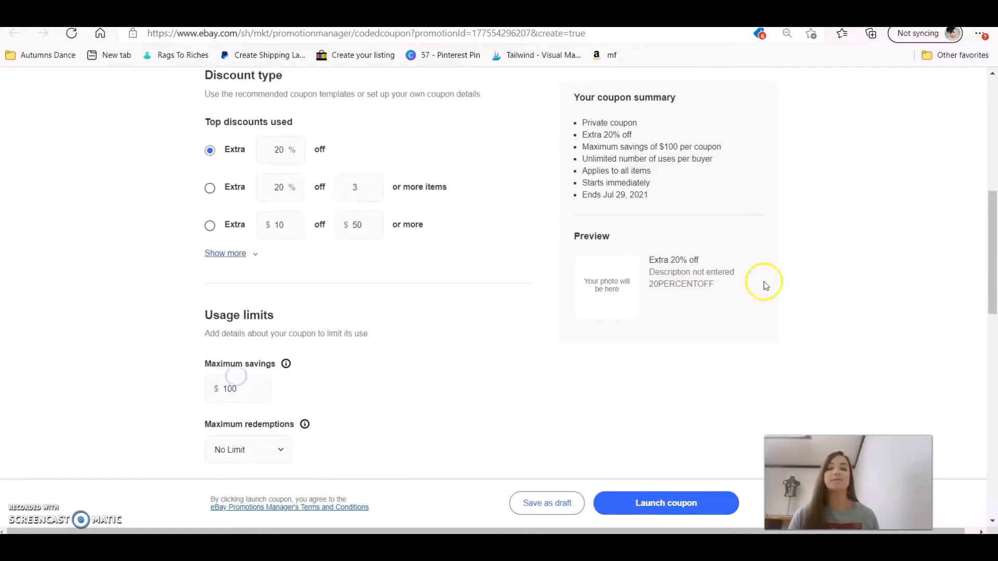
{"action": "left_click_drag", "start_coordinate": [991, 211], "coordinate": [995, 306]}
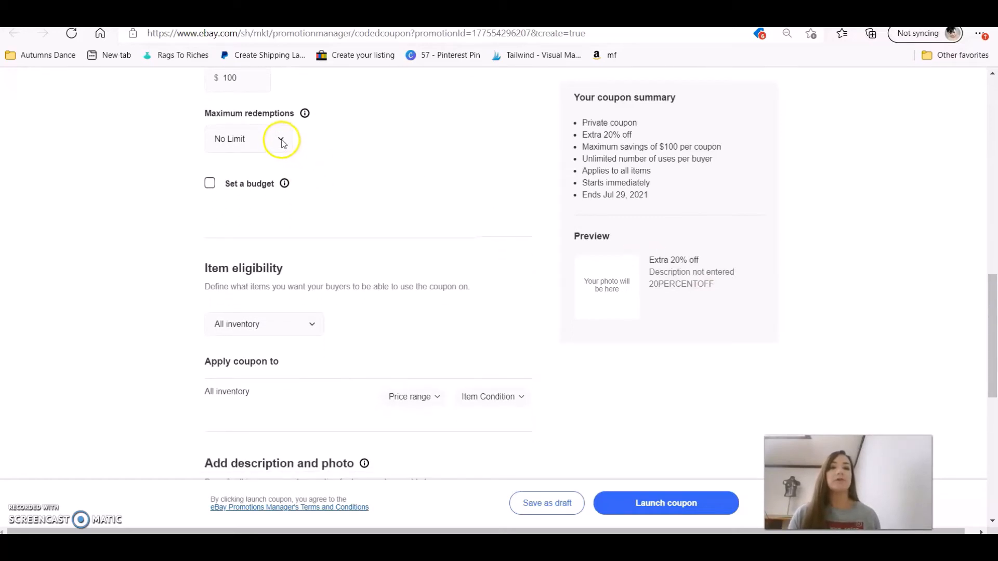
Keep No Limit redemptions and All inventory eligibility, and use the khaki shirt photo as the coupon image.
{"action": "left_click", "coordinate": [280, 139]}
{"action": "left_click", "coordinate": [428, 124]}
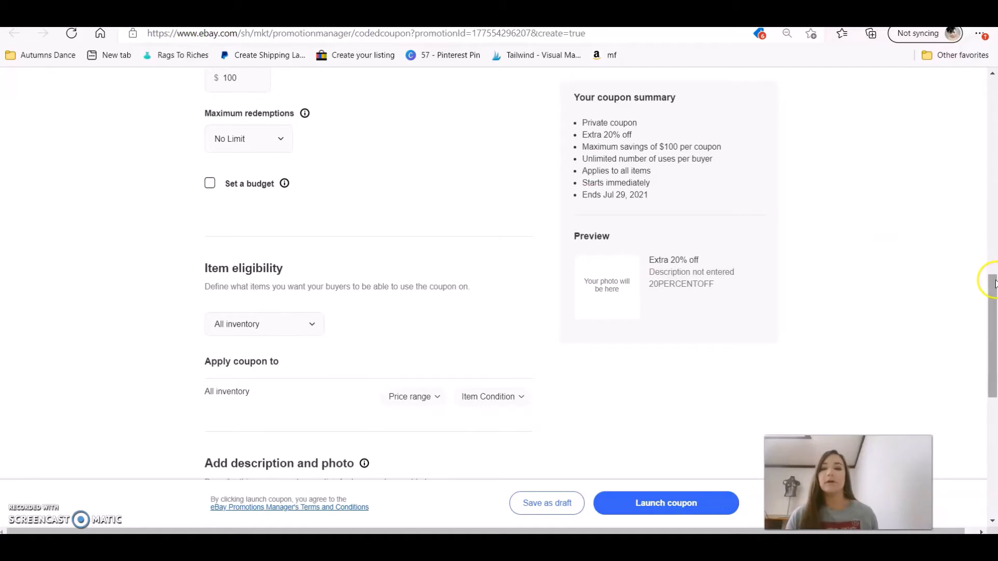
{"action": "left_click_drag", "start_coordinate": [991, 284], "coordinate": [993, 332]}
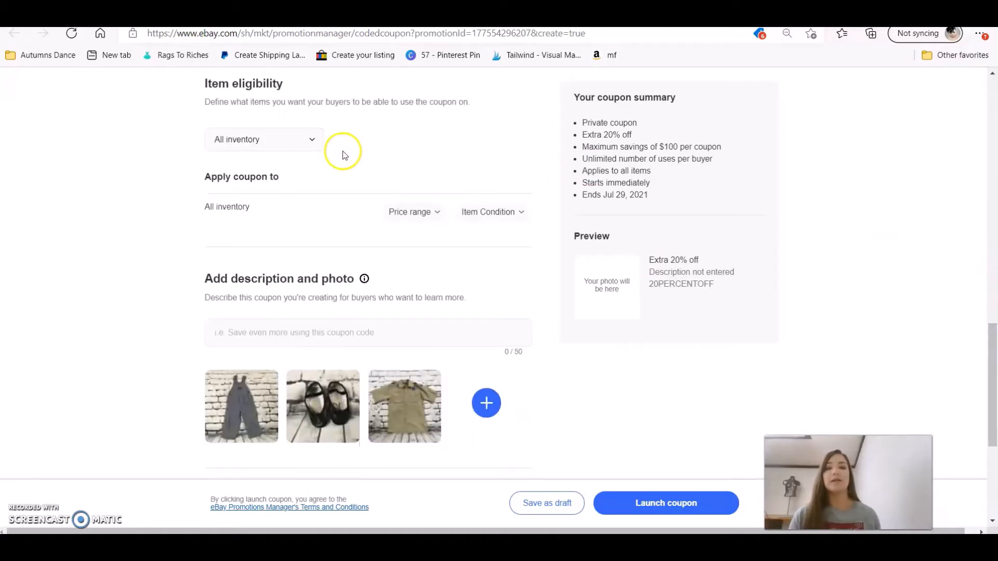
{"action": "left_click", "coordinate": [313, 146]}
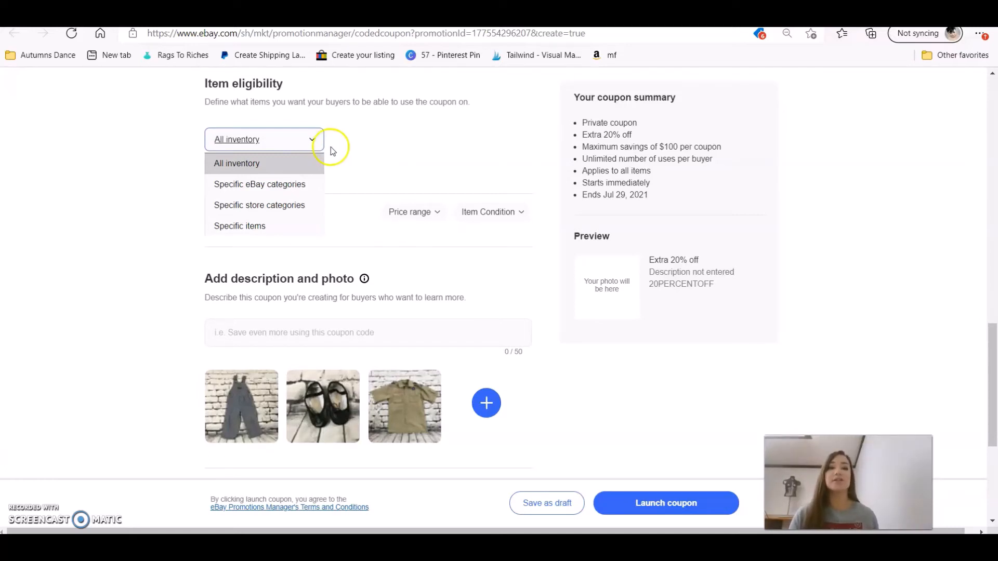
{"action": "left_click", "coordinate": [330, 148]}
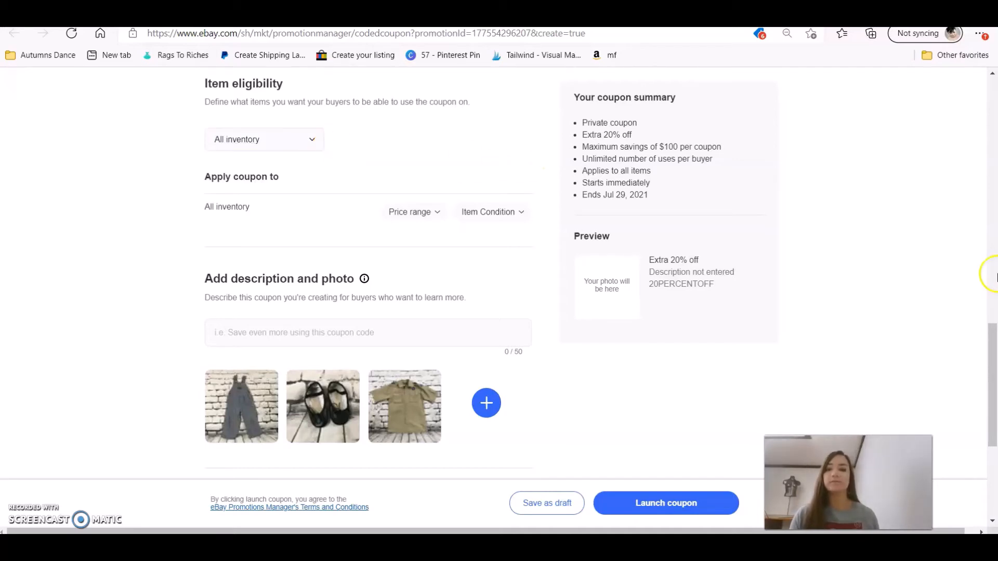
{"action": "left_click_drag", "start_coordinate": [992, 349], "coordinate": [994, 403]}
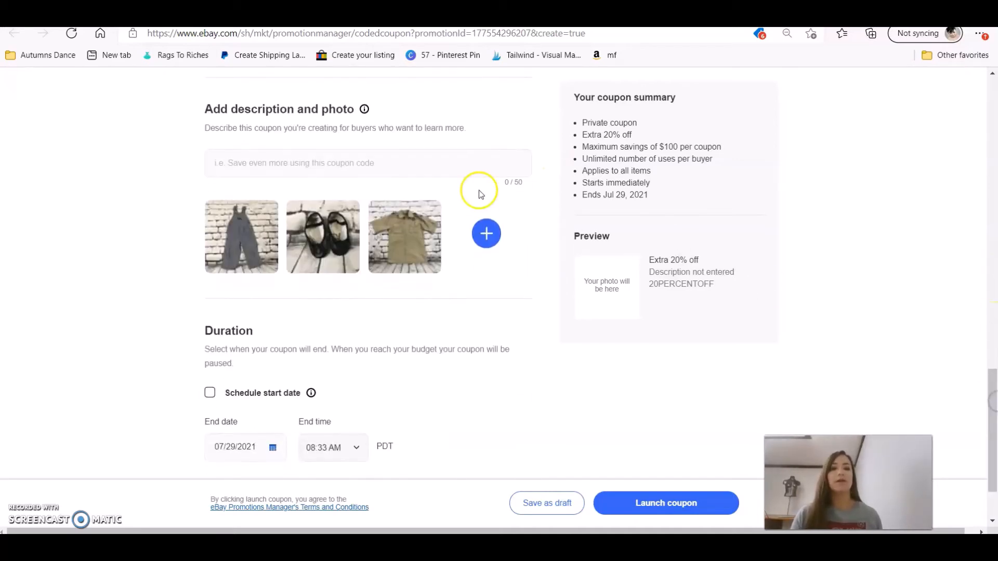
{"action": "left_click", "coordinate": [391, 229]}
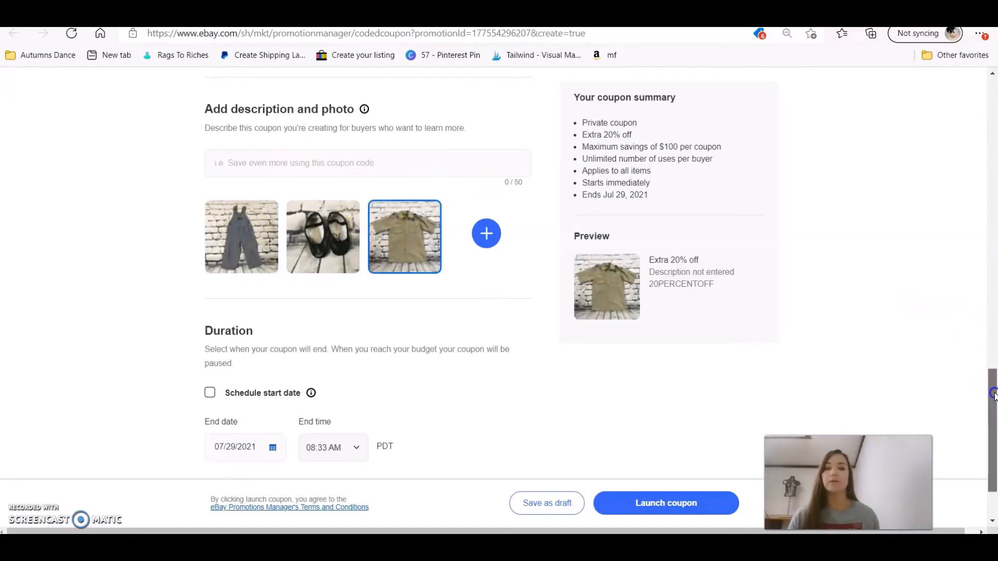
Set the coupon end date to July 31, 2021 and submit it; the launch is rejected.
{"action": "left_click_drag", "start_coordinate": [992, 395], "coordinate": [991, 417]}
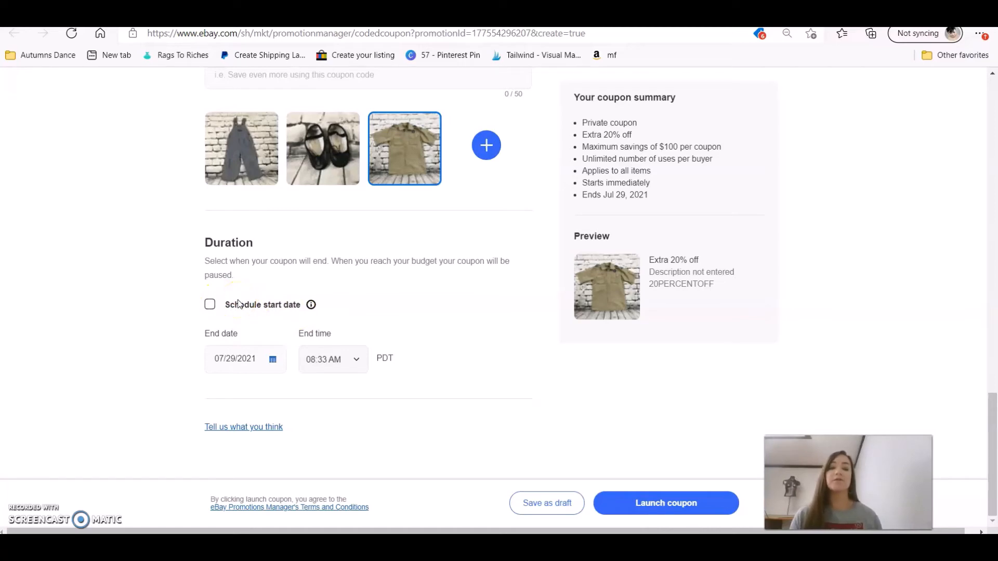
{"action": "left_click", "coordinate": [281, 366]}
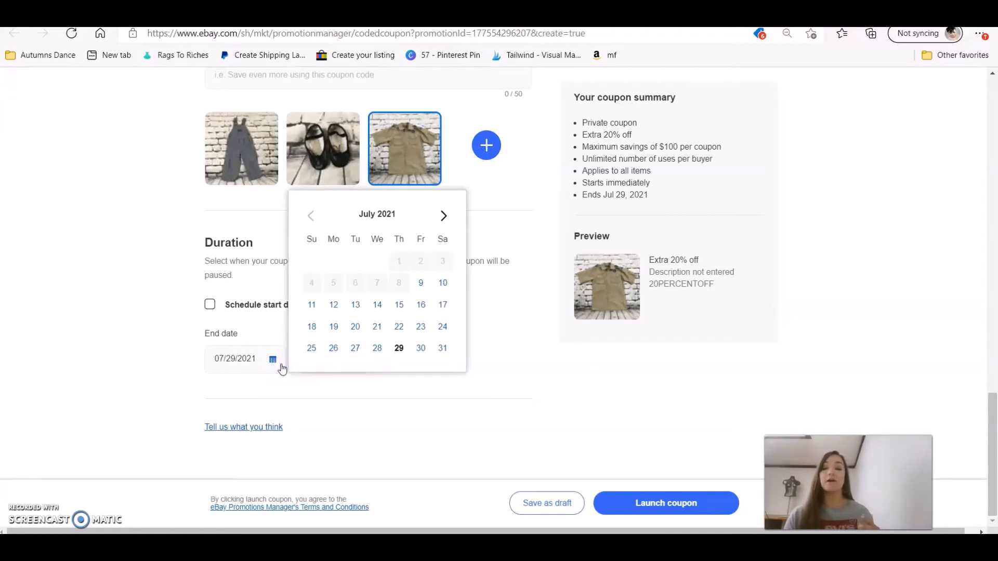
{"action": "left_click", "coordinate": [442, 349]}
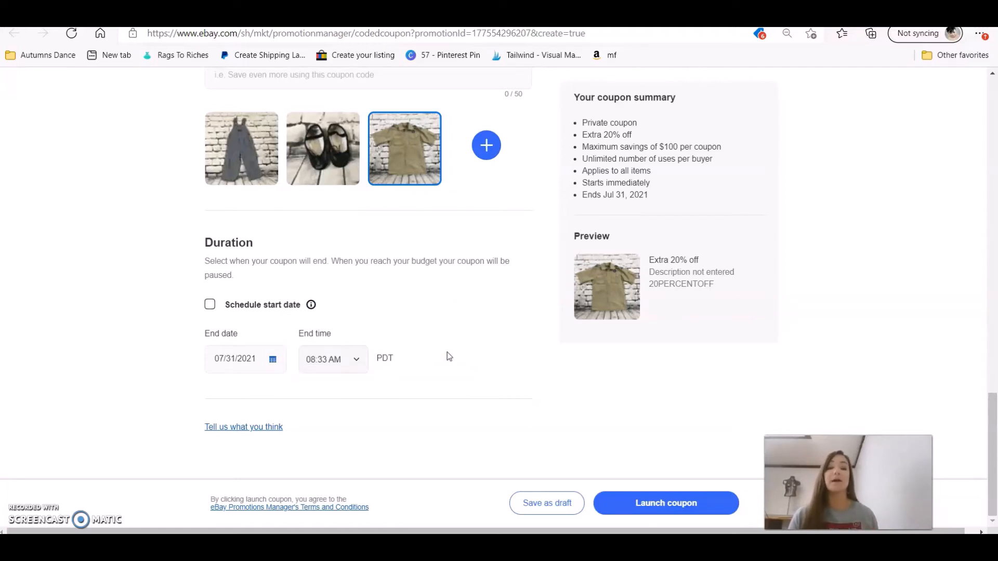
{"action": "left_click", "coordinate": [690, 512]}
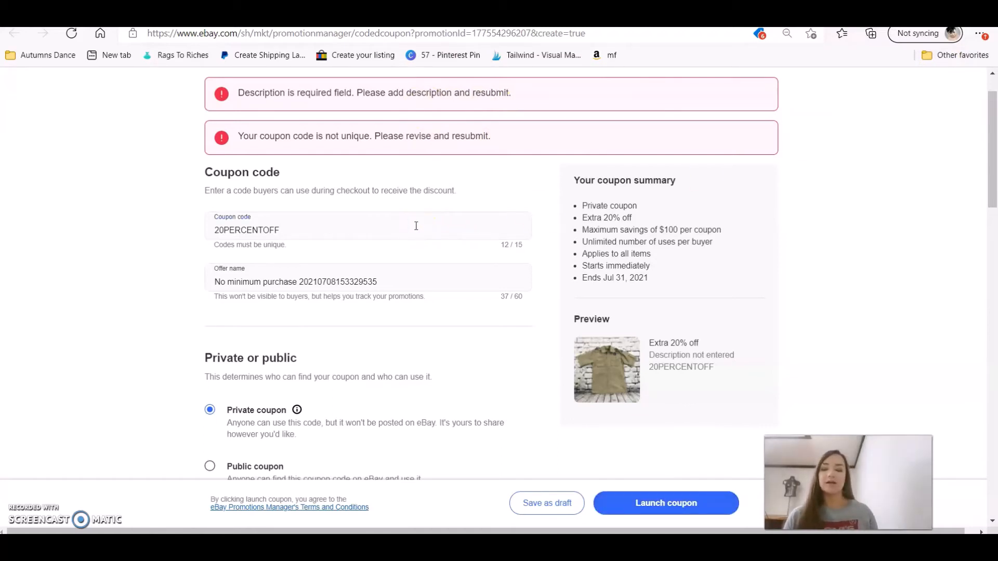
Change the code to 20PERCENTOFF20, add description 'Get 20% off any and all items.', and relaunch.
{"action": "type", "text": "20"}
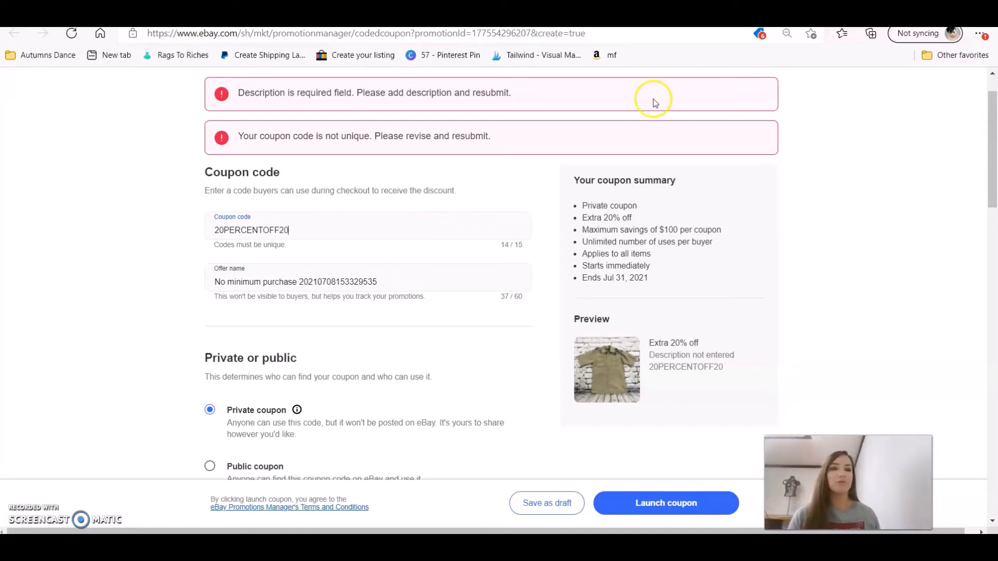
{"action": "left_click_drag", "start_coordinate": [991, 163], "coordinate": [994, 434]}
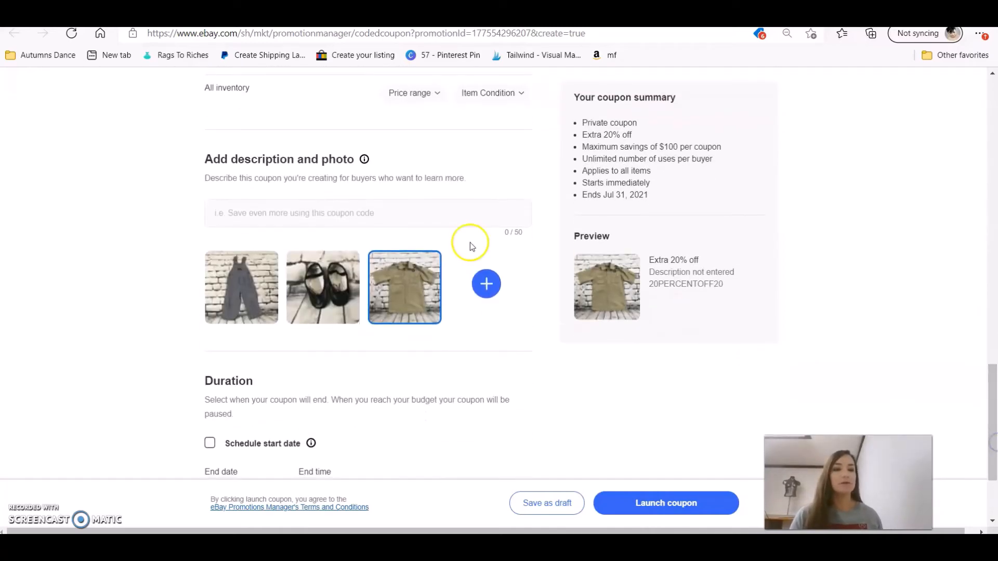
{"action": "left_click", "coordinate": [376, 225]}
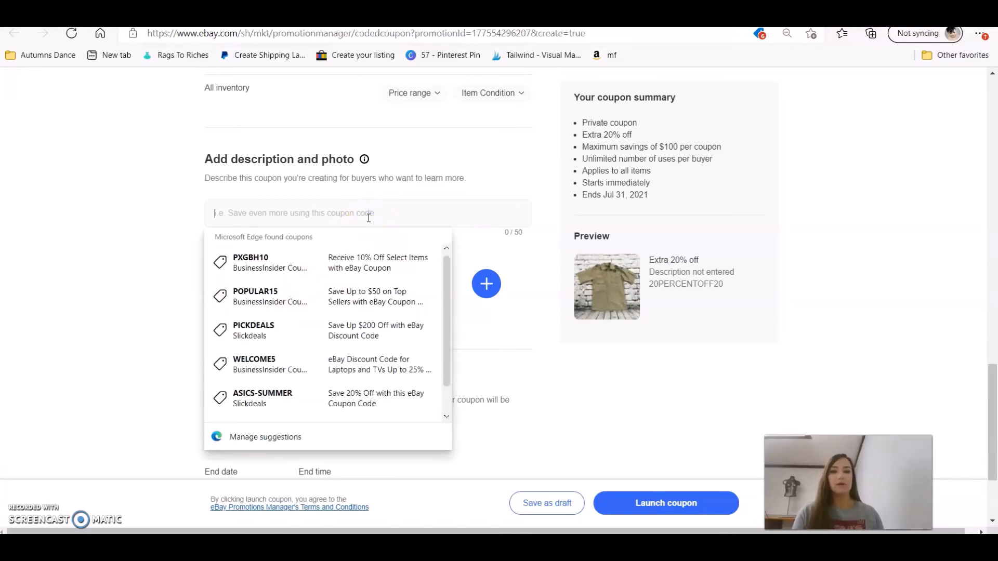
{"action": "type", "text": "Coupon"}
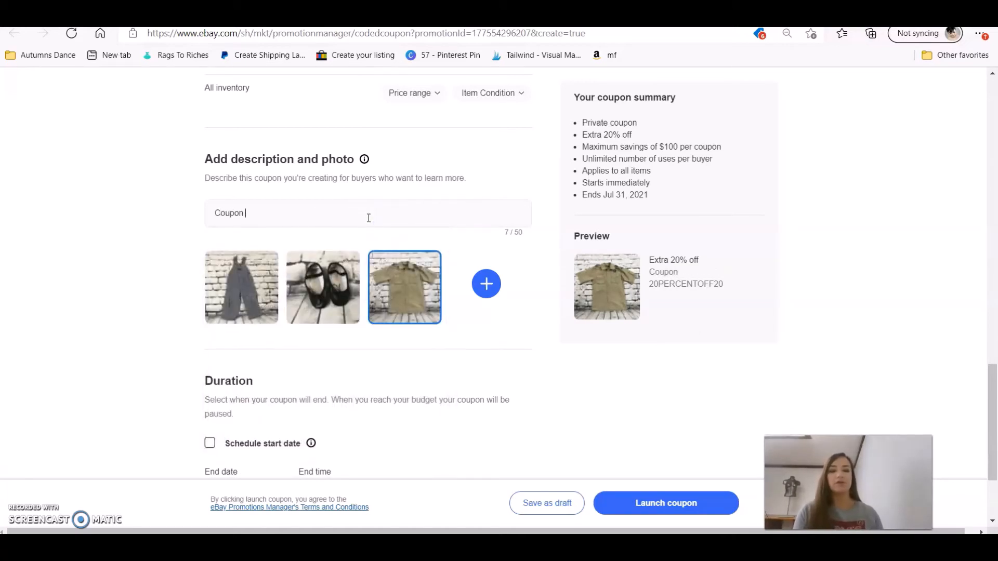
{"action": "key", "text": "ctrl+a"}
{"action": "type", "text": "Get "}
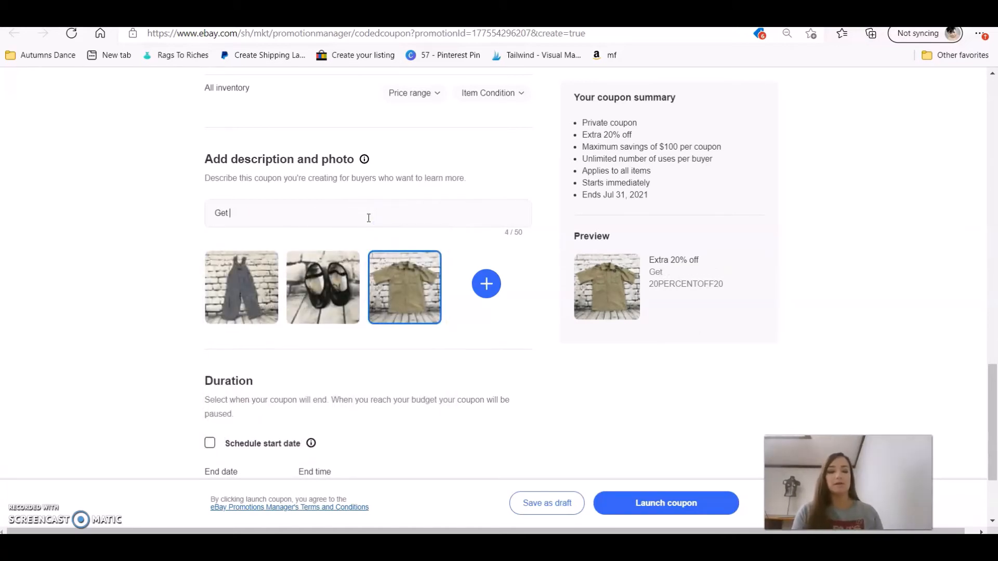
{"action": "type", "text": "20% off"}
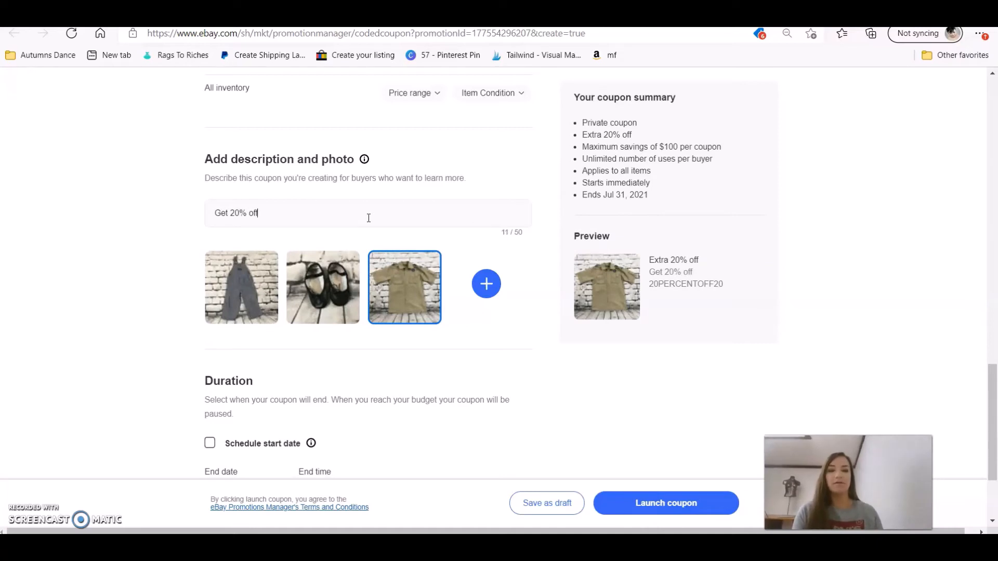
{"action": "type", "text": " any an"}
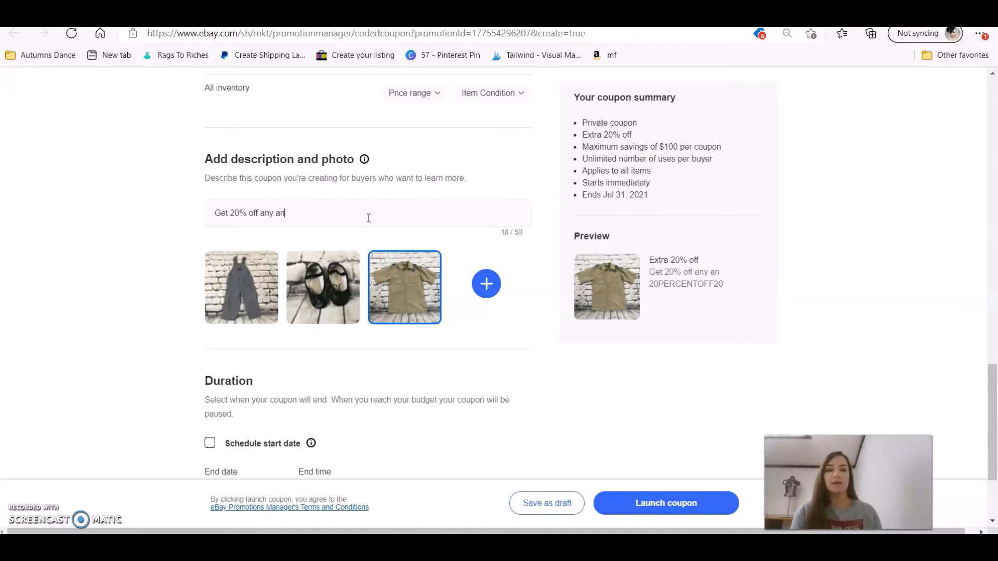
{"action": "type", "text": "d all items"}
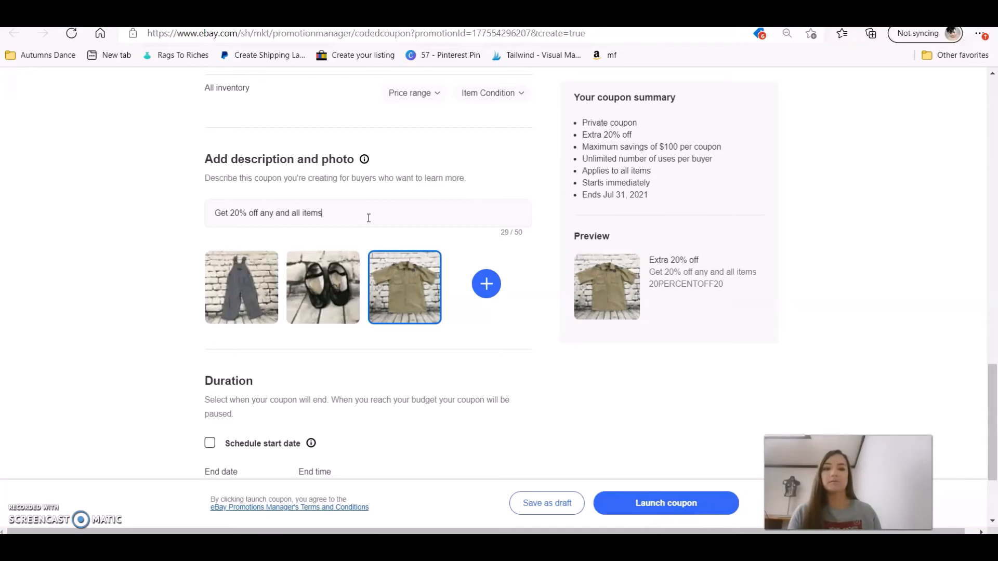
{"action": "type", "text": "."}
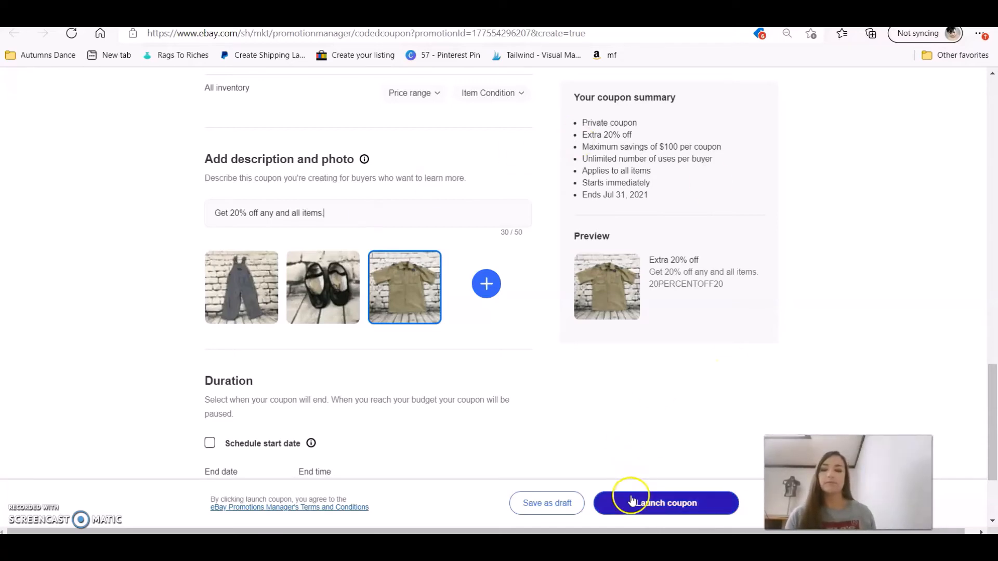
{"action": "left_click", "coordinate": [631, 503]}
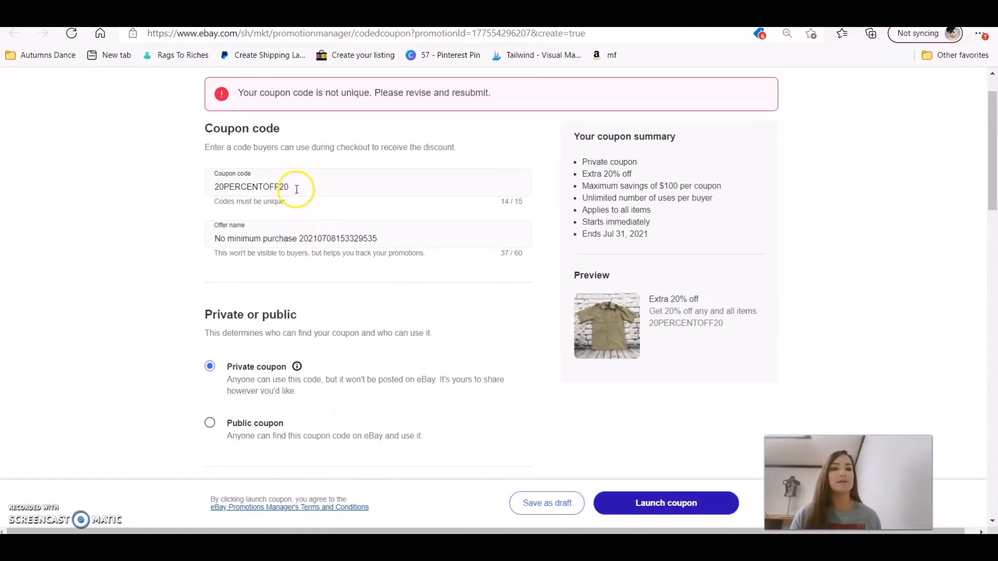
Revise the coupon code until it is unique and relaunch until the coupon goes live as PNW20OFF.
{"action": "left_click_drag", "start_coordinate": [296, 186], "coordinate": [84, 189]}
{"action": "type", "text": "T"}
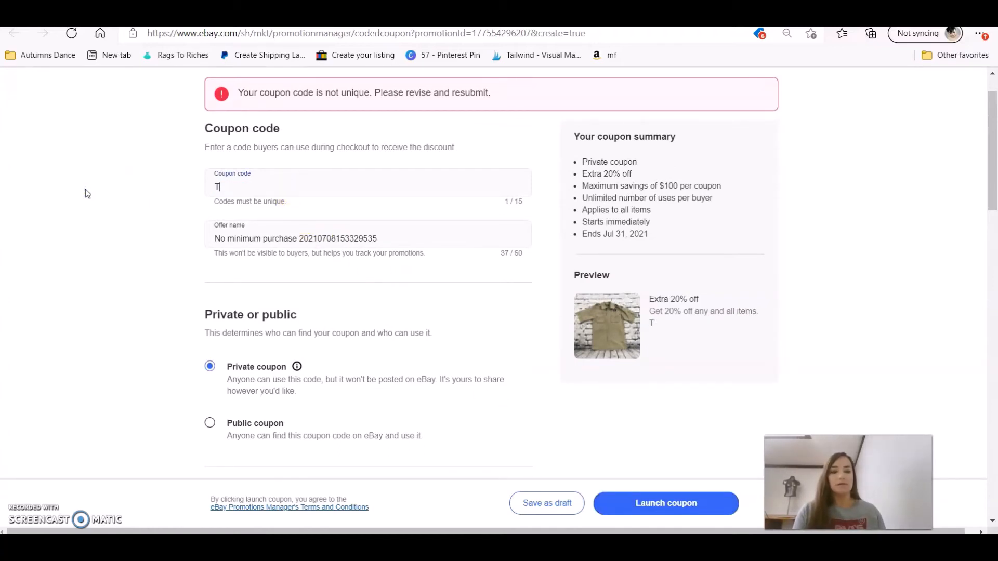
{"action": "type", "text": "WENTYOFF"}
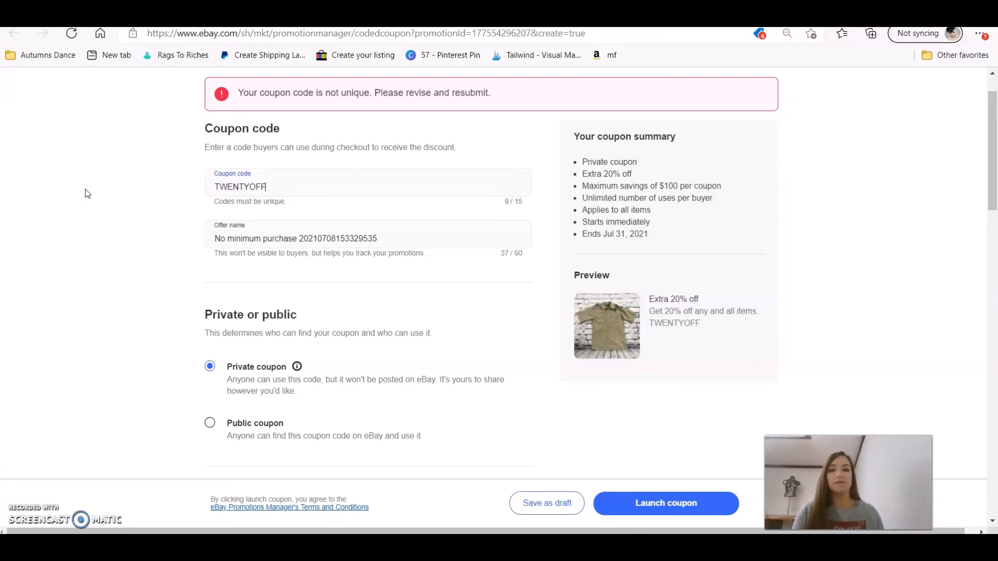
{"action": "left_click_drag", "start_coordinate": [994, 116], "coordinate": [993, 422]}
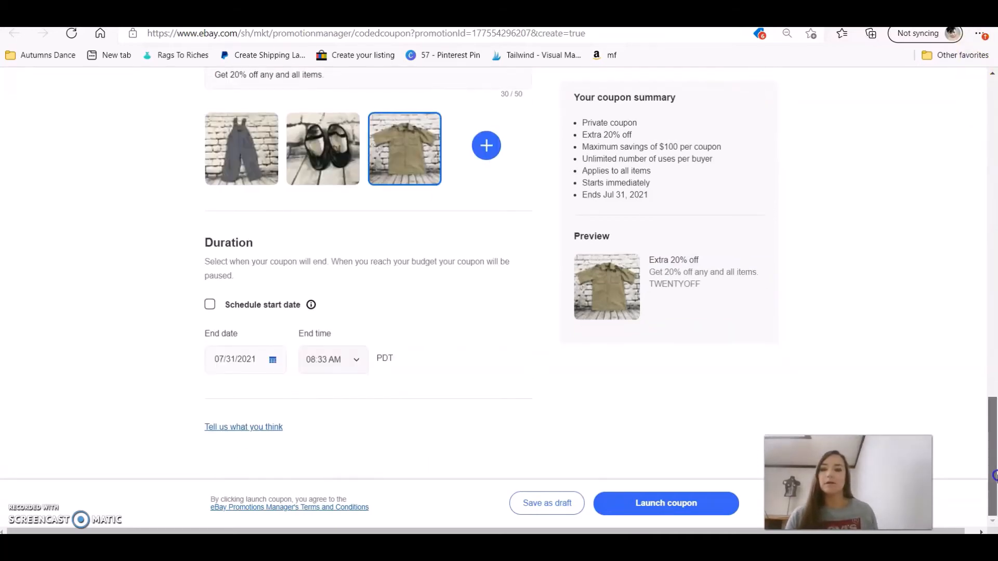
{"action": "left_click", "coordinate": [638, 504]}
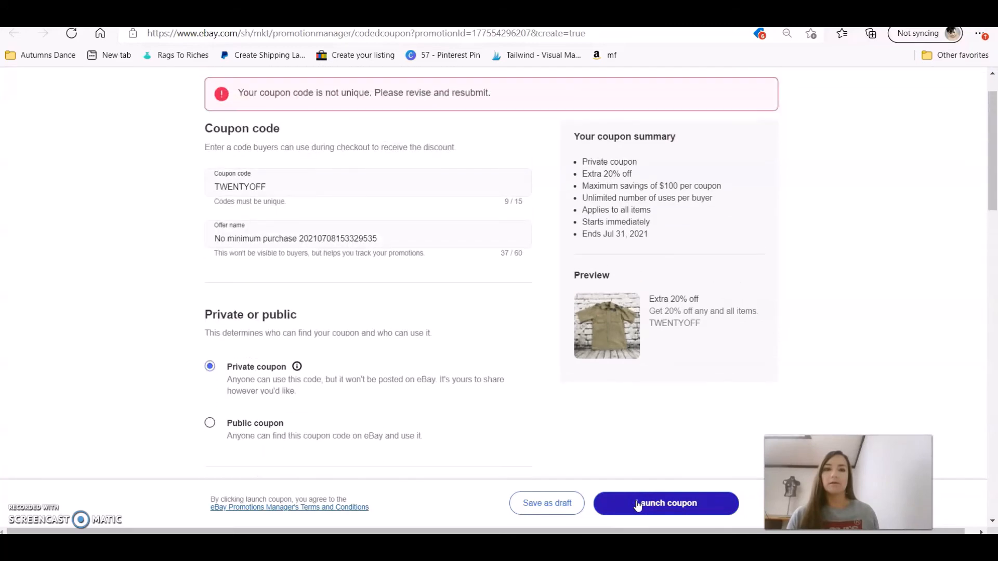
{"action": "left_click", "coordinate": [300, 186]}
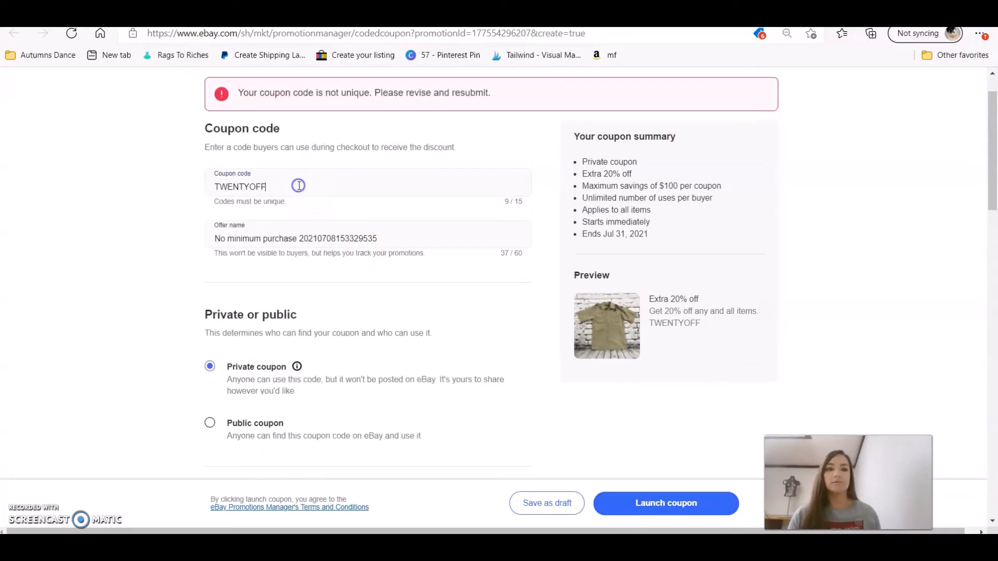
{"action": "type", "text": "20"}
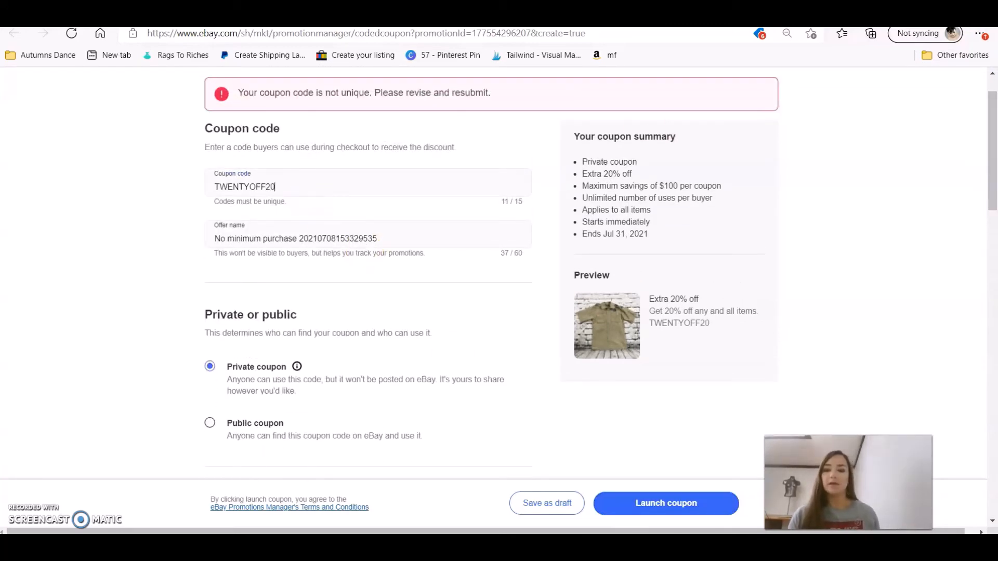
{"action": "left_click", "coordinate": [687, 504]}
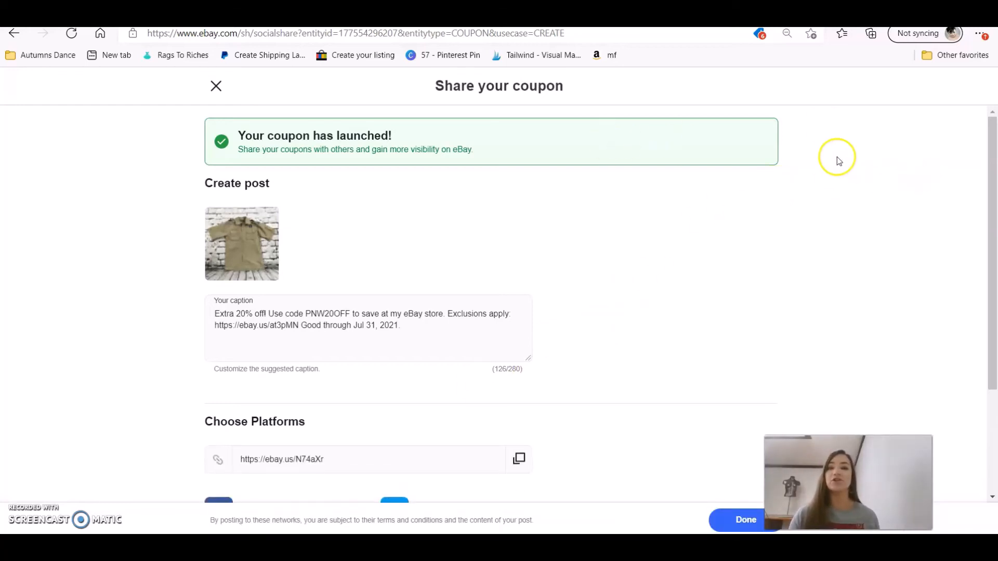
Review the Share your coupon page for PNW20OFF, then close it.
{"action": "left_click_drag", "start_coordinate": [993, 178], "coordinate": [993, 335]}
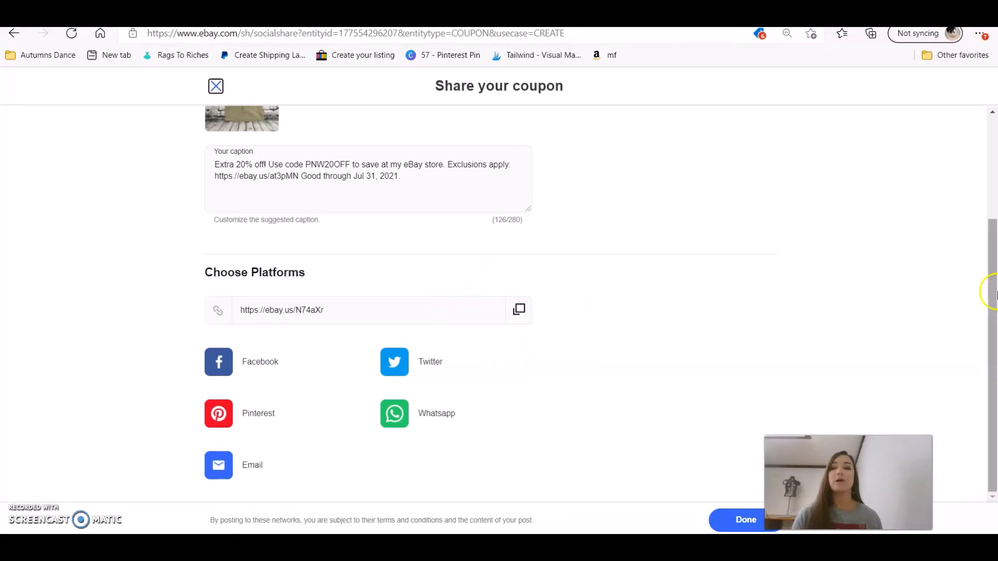
{"action": "left_click_drag", "start_coordinate": [994, 306], "coordinate": [991, 166]}
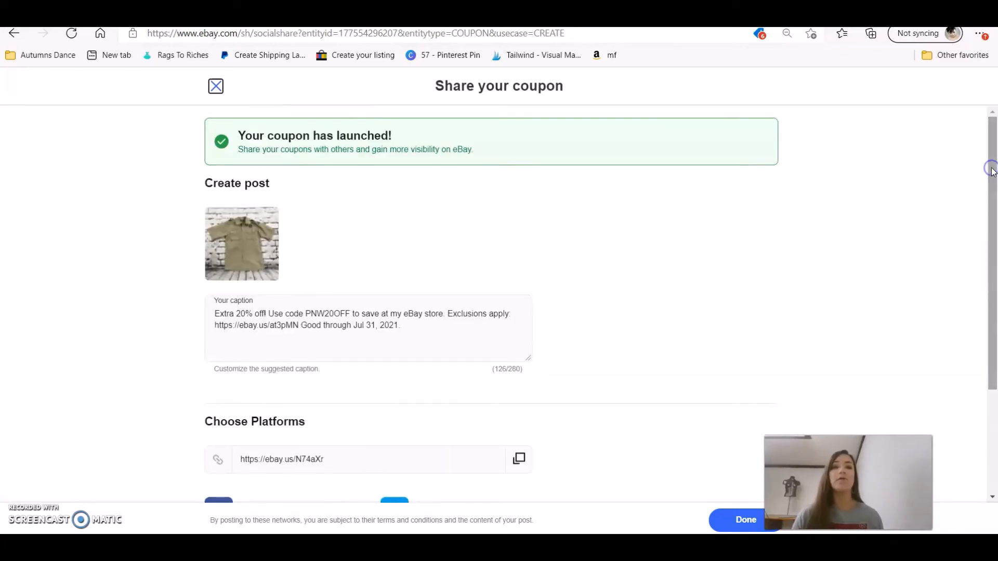
{"action": "left_click", "coordinate": [216, 86]}
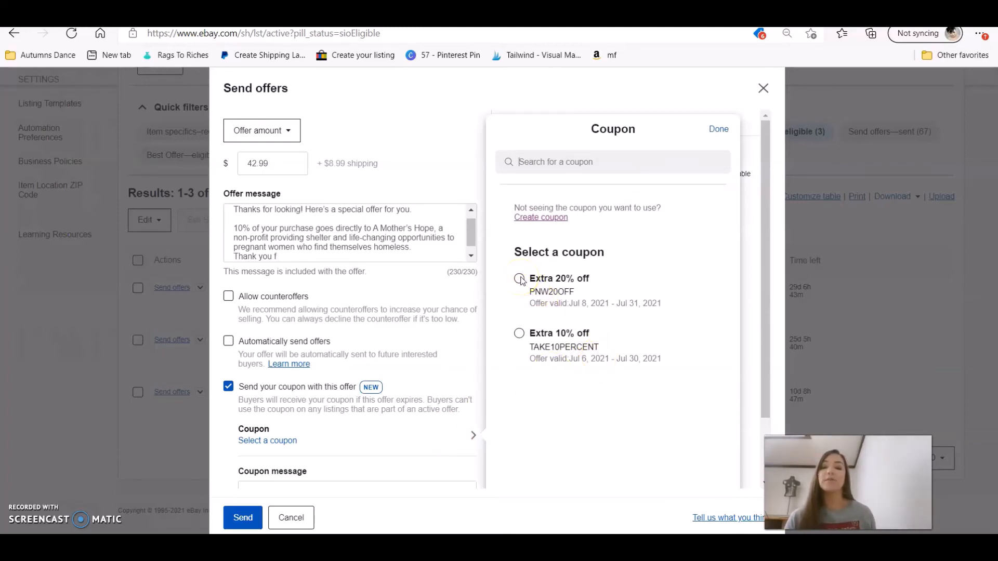
Attach the Extra 20% off PNW20OFF coupon to the $42.99 offer and begin editing its coupon message.
{"action": "left_click_drag", "start_coordinate": [529, 292], "coordinate": [579, 292]}
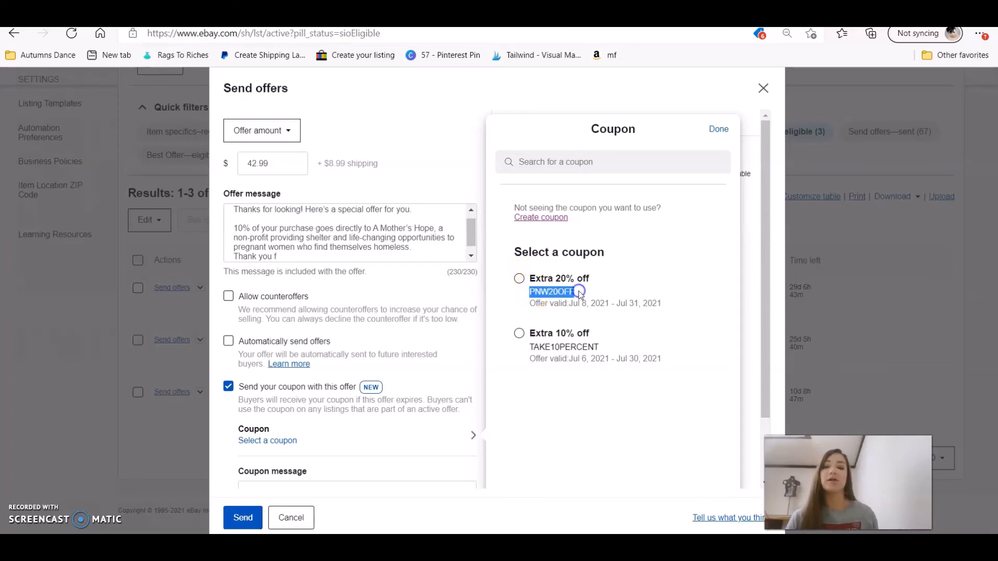
{"action": "left_click", "coordinate": [520, 279]}
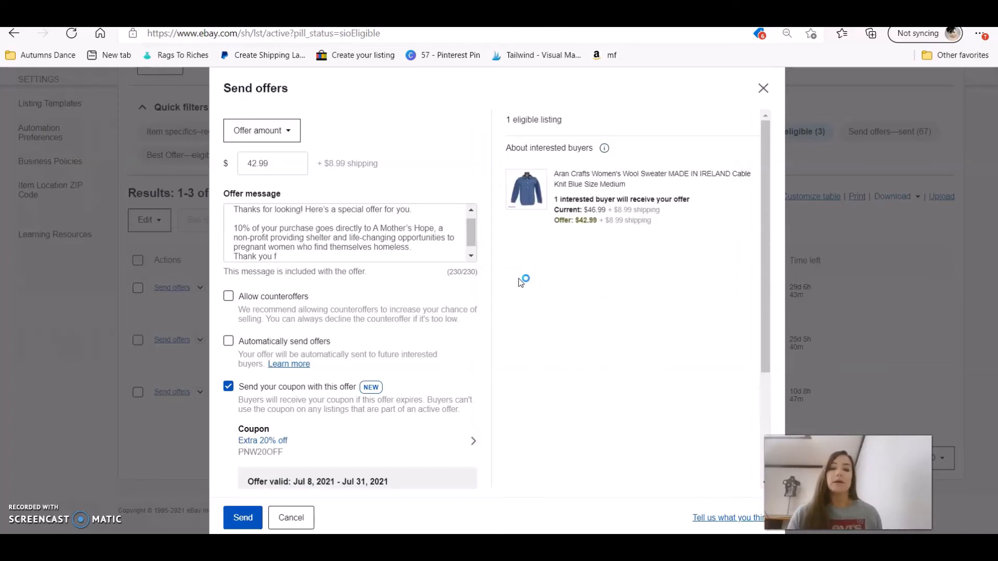
{"action": "left_click_drag", "start_coordinate": [764, 256], "coordinate": [775, 373]}
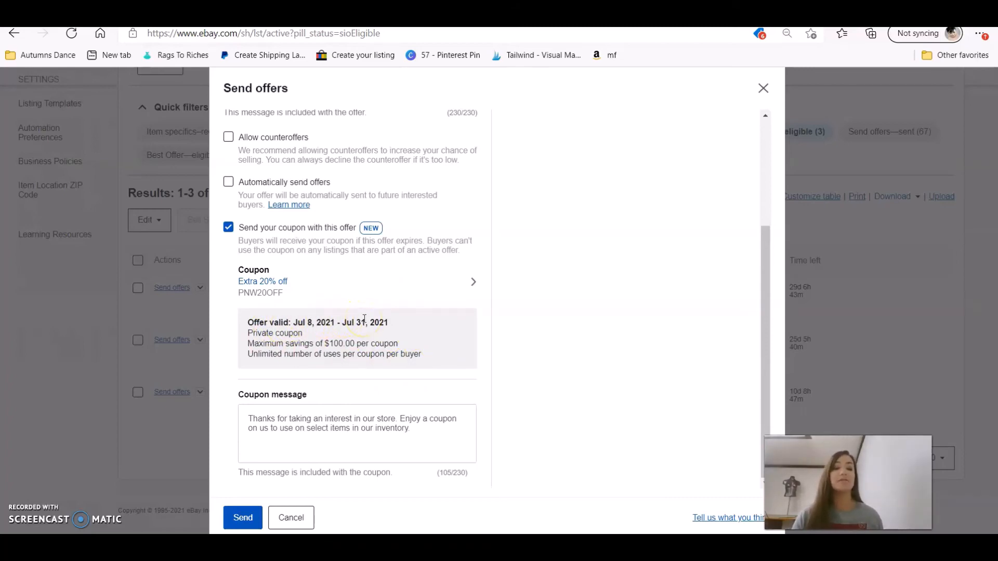
{"action": "left_click", "coordinate": [422, 442]}
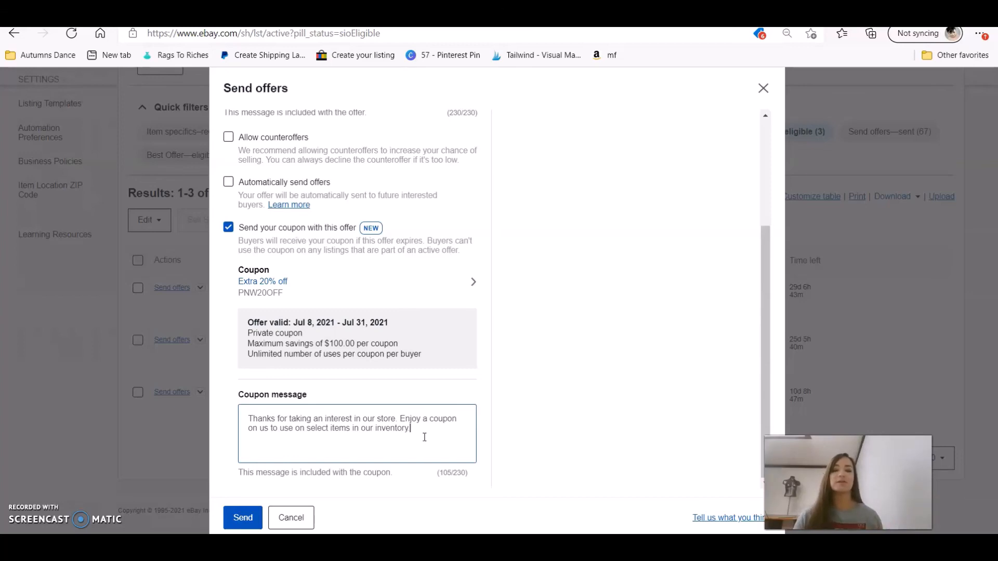
Replace the coupon message with 'Thanks for your interest in my store. Enjoy this coupon for 20% off anything in my store' and send the $42.99 offer.
{"action": "left_click_drag", "start_coordinate": [425, 438], "coordinate": [218, 410]}
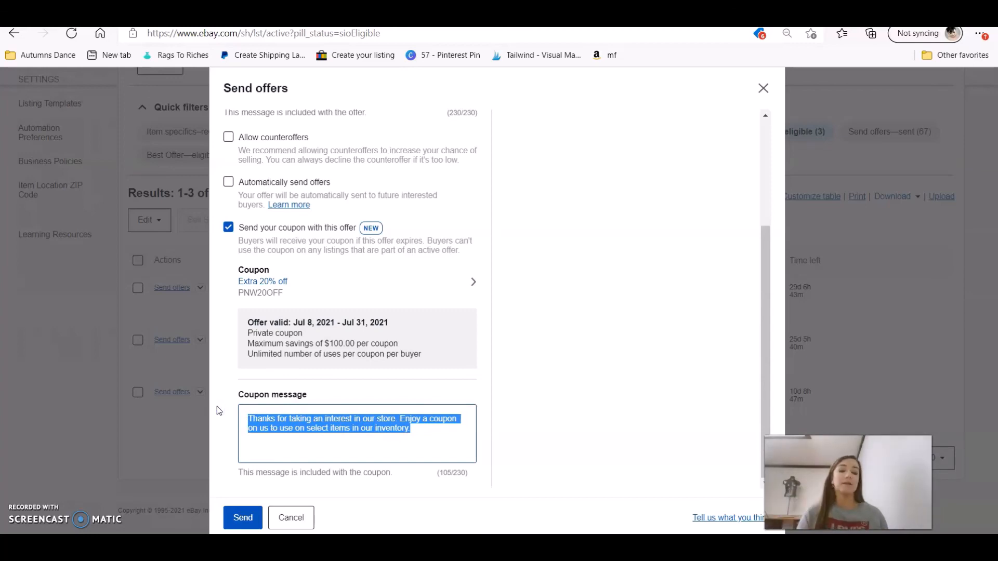
{"action": "type", "text": "Thanks f"}
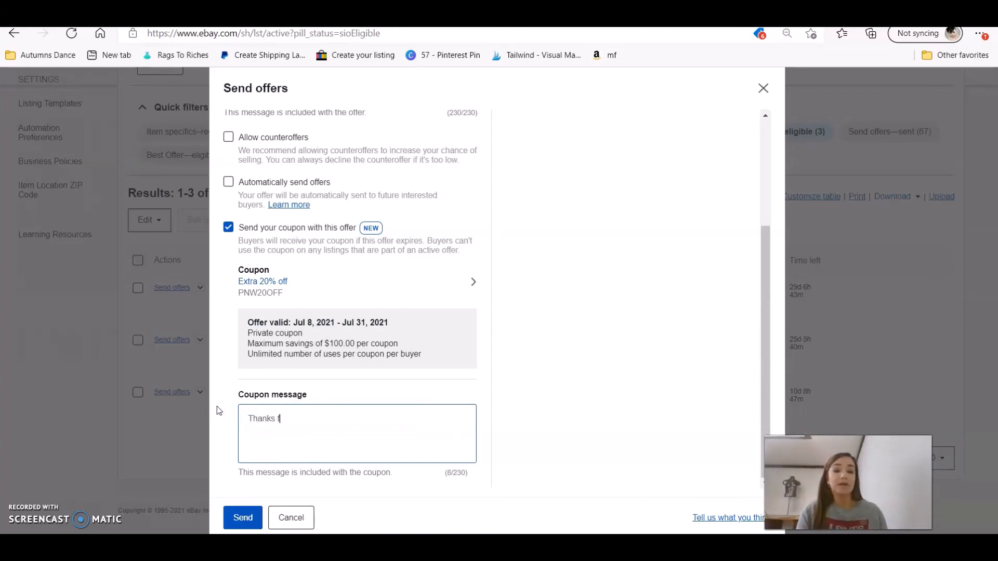
{"action": "type", "text": "or yo"}
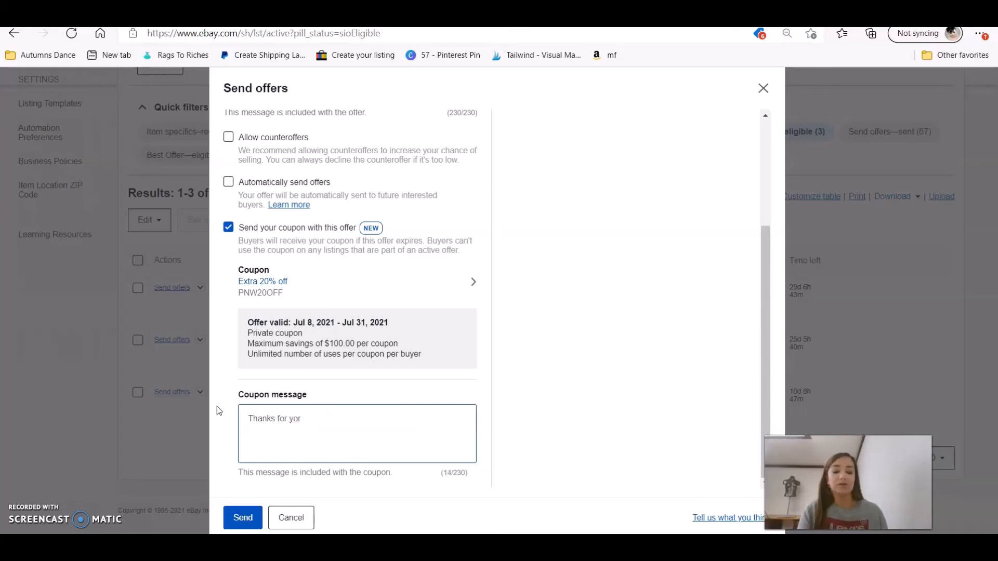
{"action": "type", "text": "ur int"}
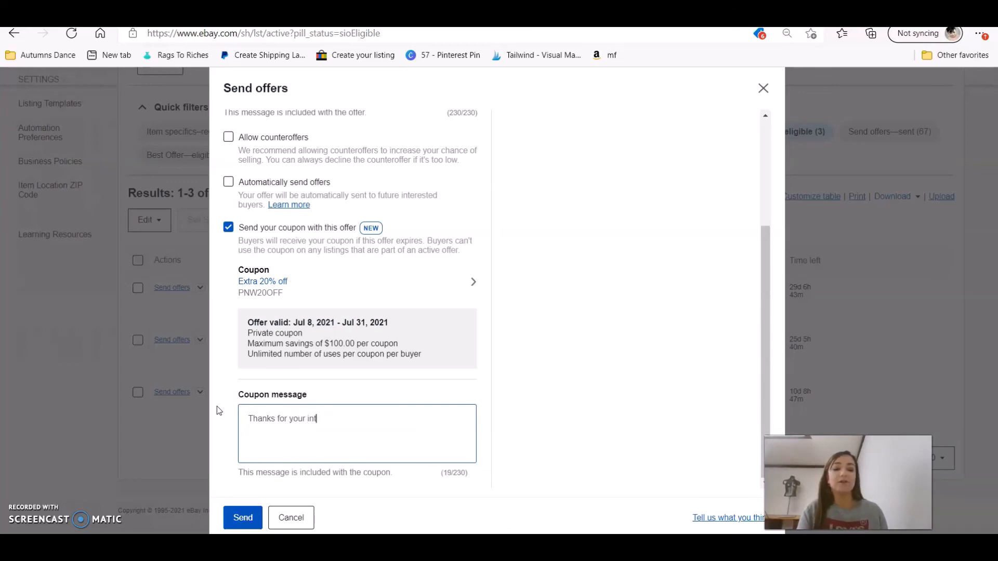
{"action": "type", "text": "erest in my "}
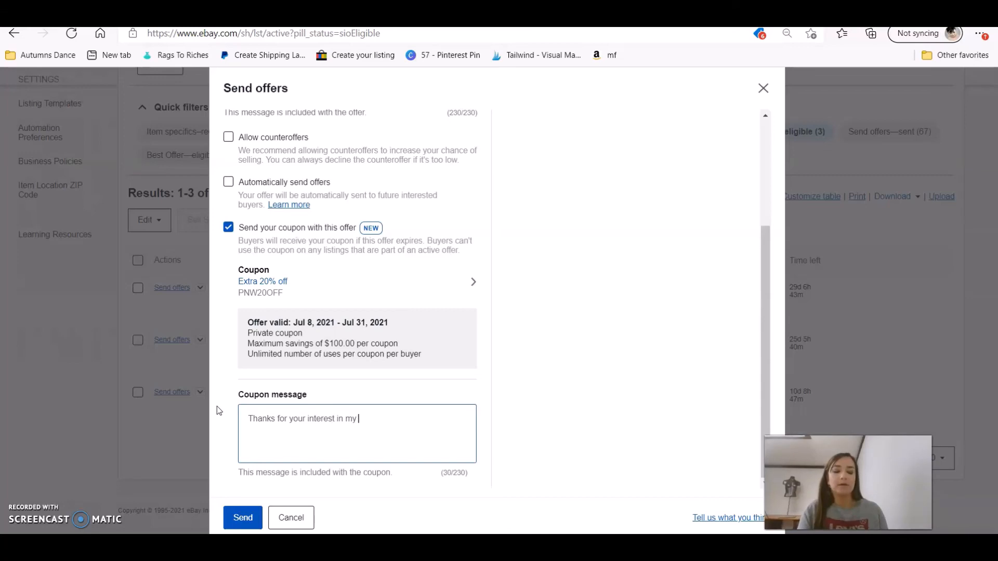
{"action": "type", "text": "store. Enjo"}
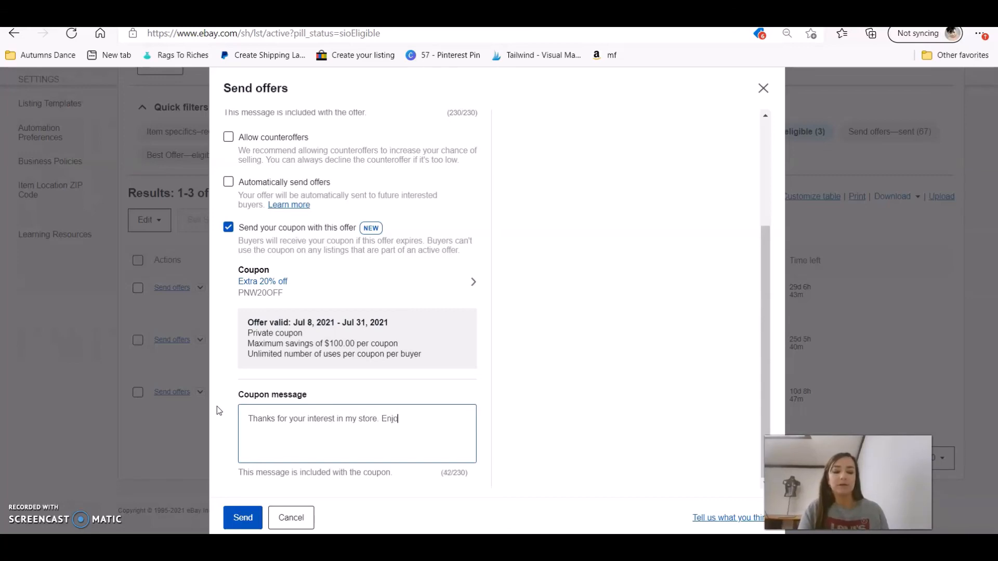
{"action": "type", "text": "y this coupon"}
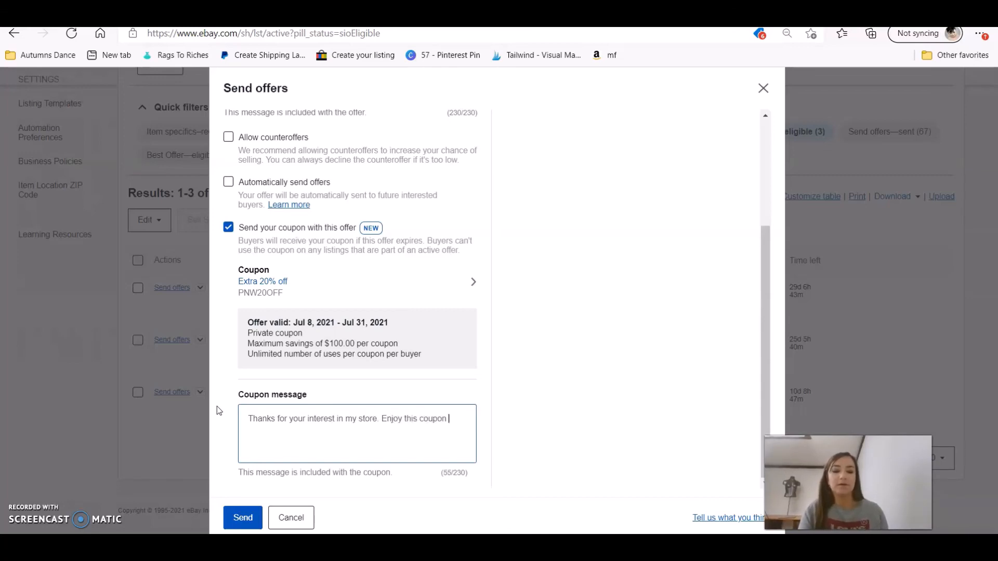
{"action": "type", "text": " for 20% off"}
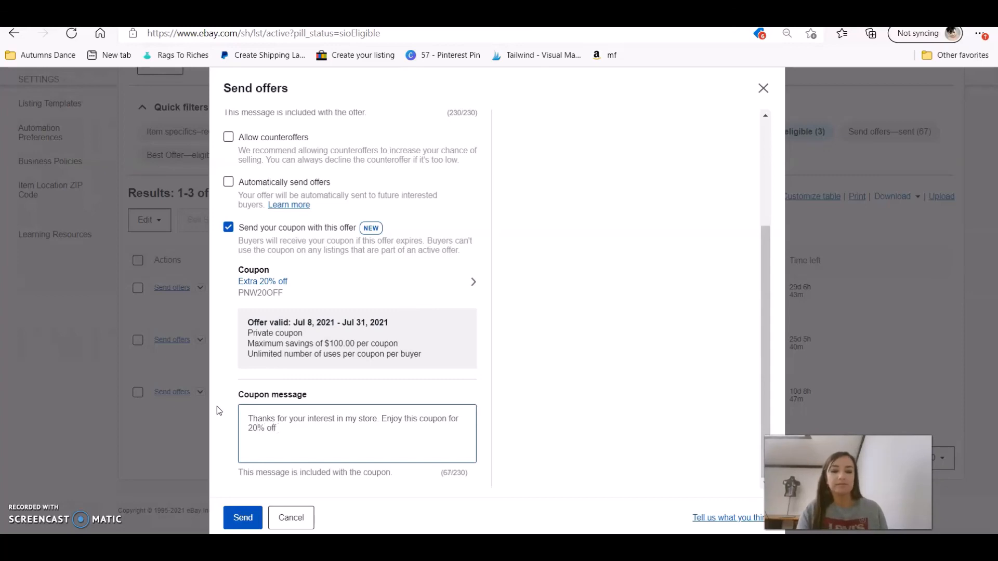
{"action": "type", "text": " an"}
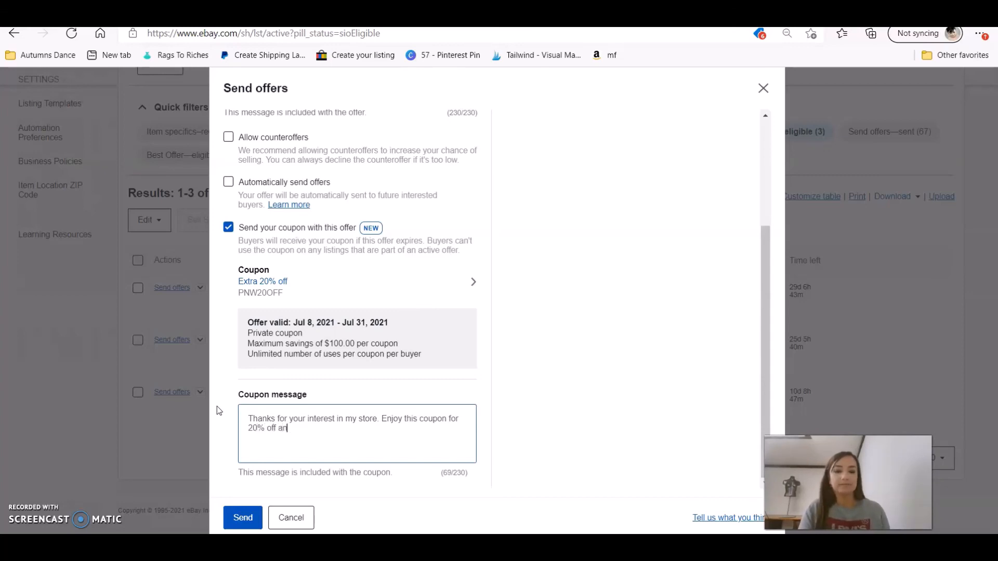
{"action": "type", "text": "ything in "}
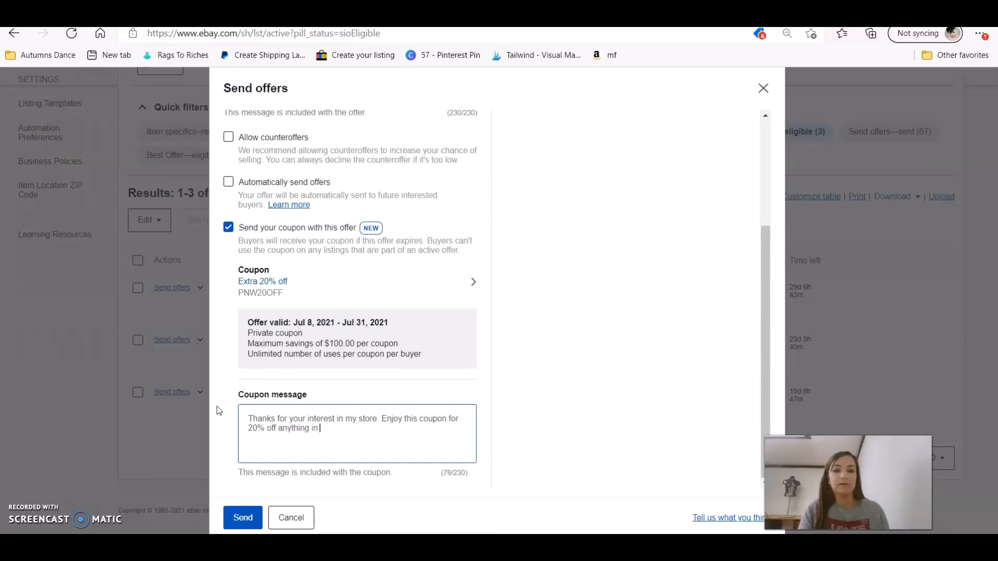
{"action": "type", "text": "my store."}
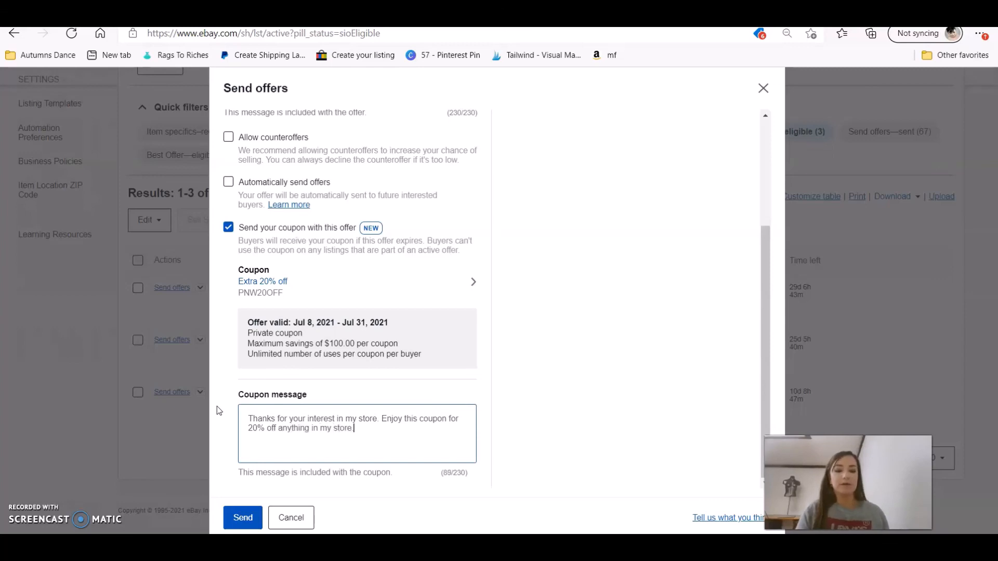
{"action": "left_click", "coordinate": [239, 520]}
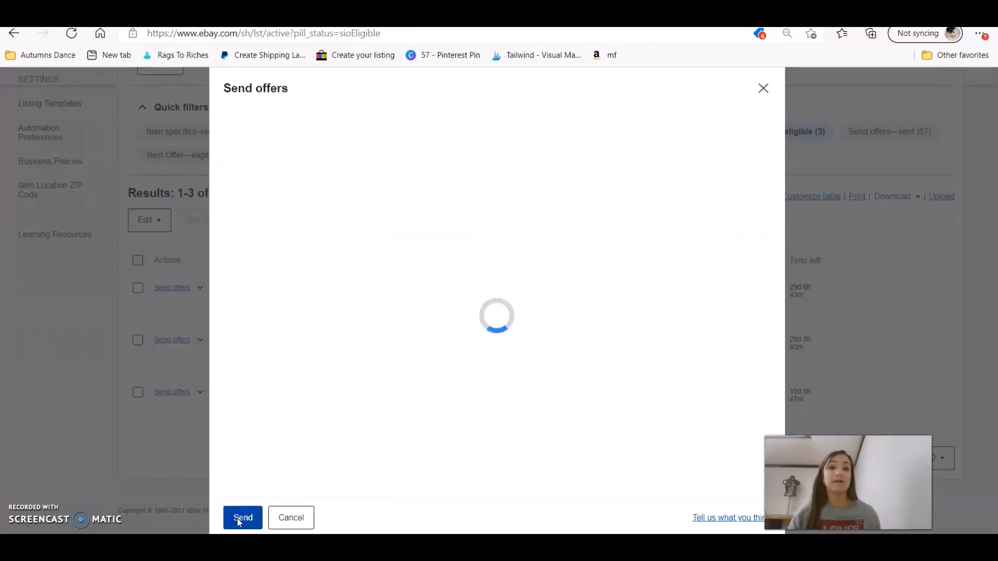